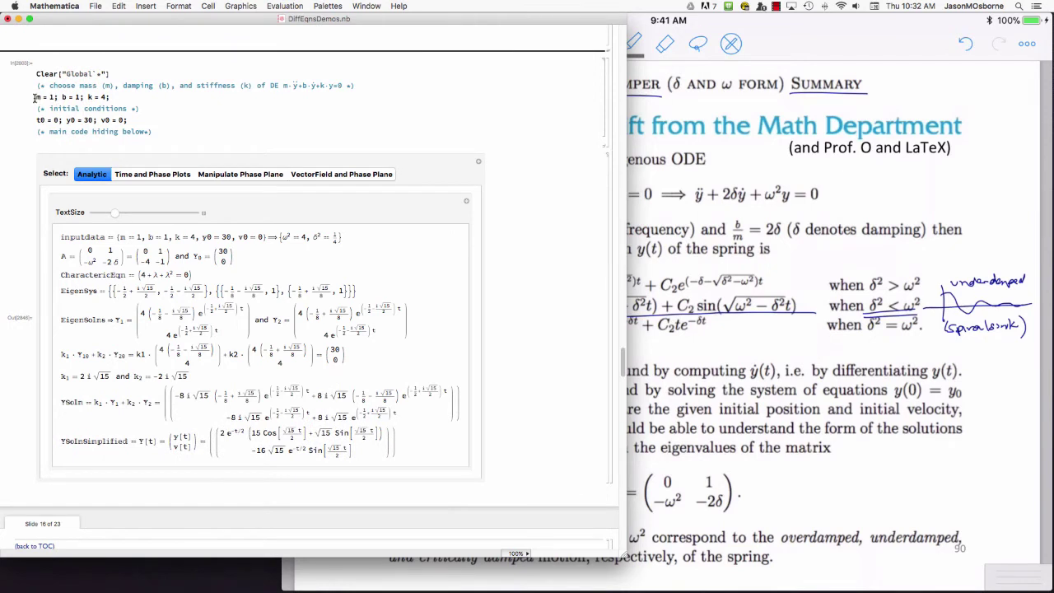
Highlight the m, b, k and y0 inputs, widen the notebook window and enlarge the analytic solution's text for reading.
drag(35, 97, 115, 99)
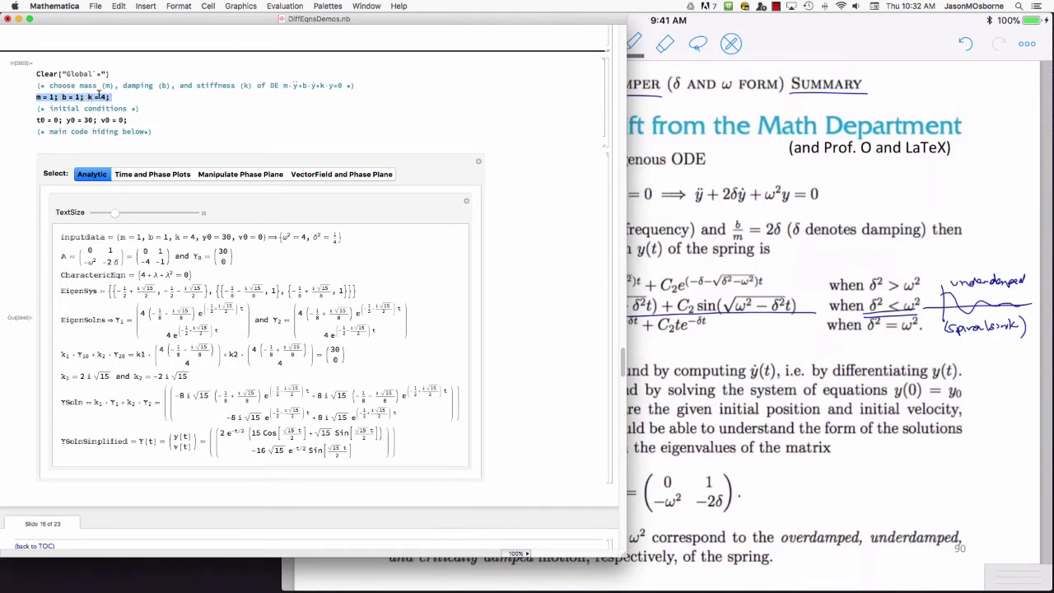
drag(64, 120, 91, 118)
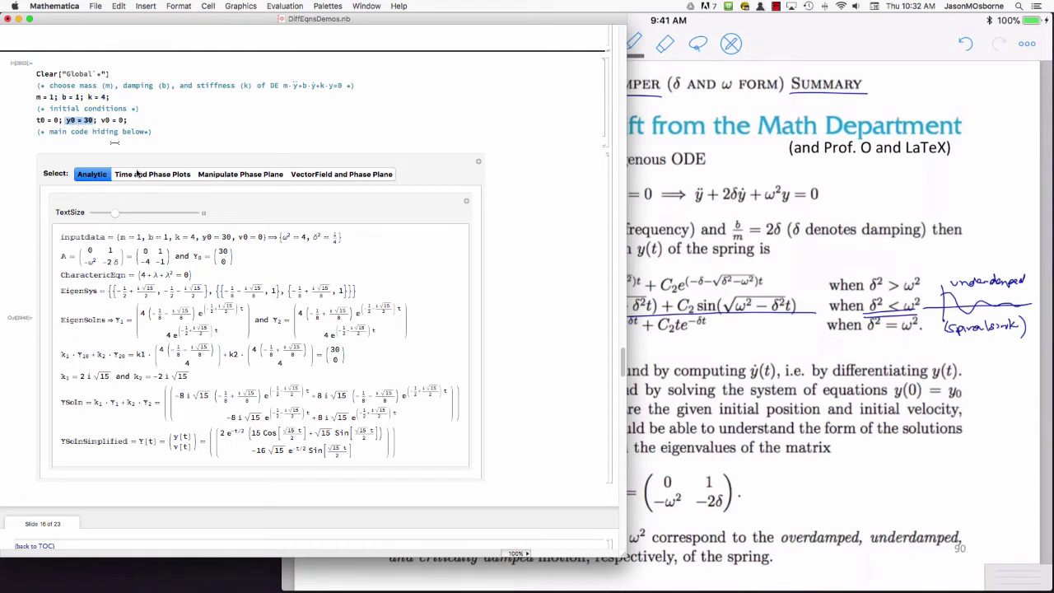
drag(115, 216, 135, 221)
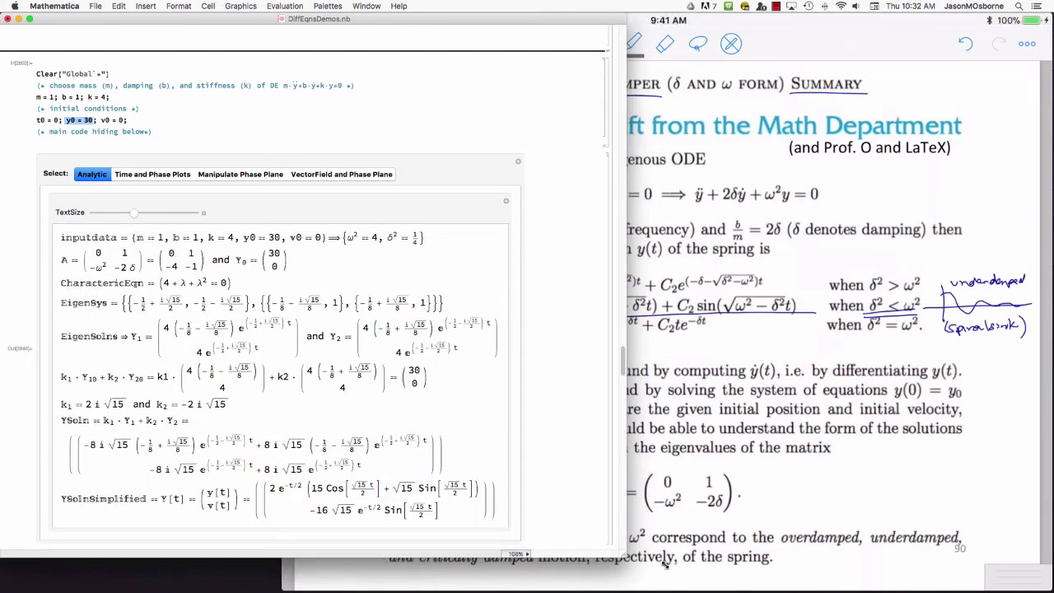
drag(624, 557, 851, 581)
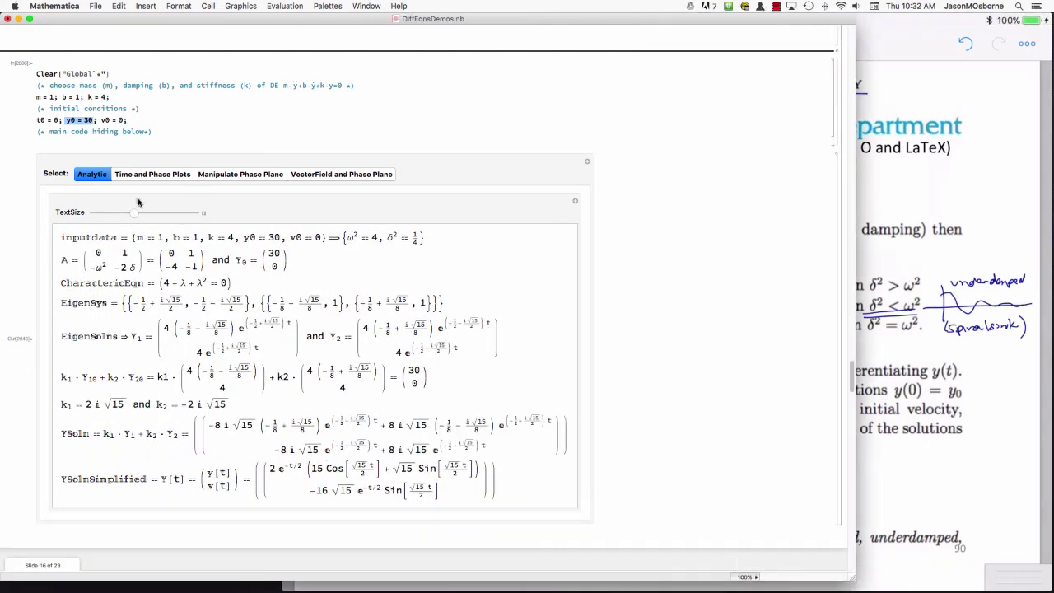
drag(138, 214, 162, 214)
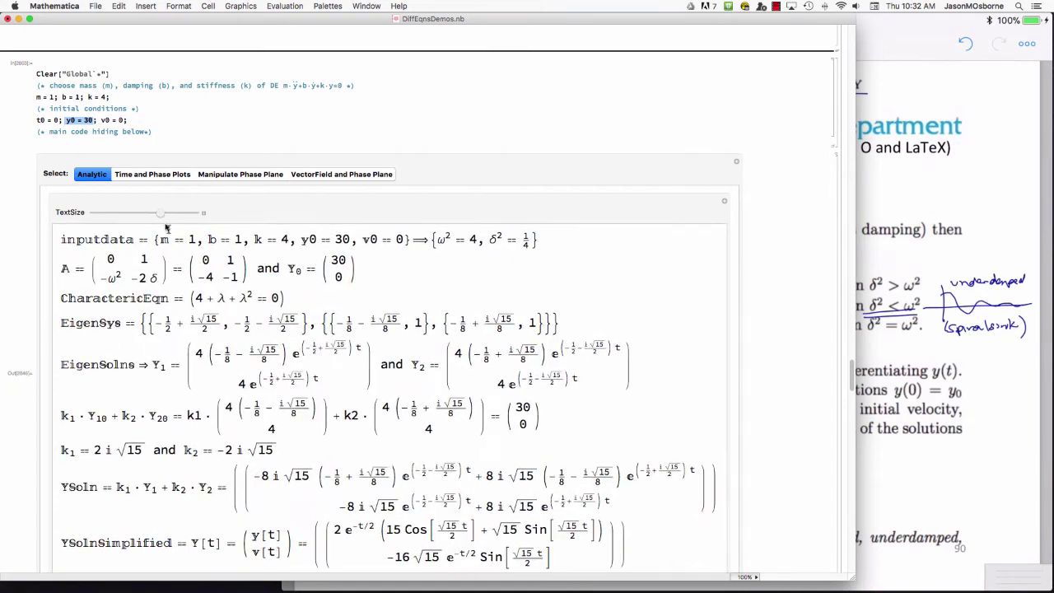
scroll(174, 280, down, 1)
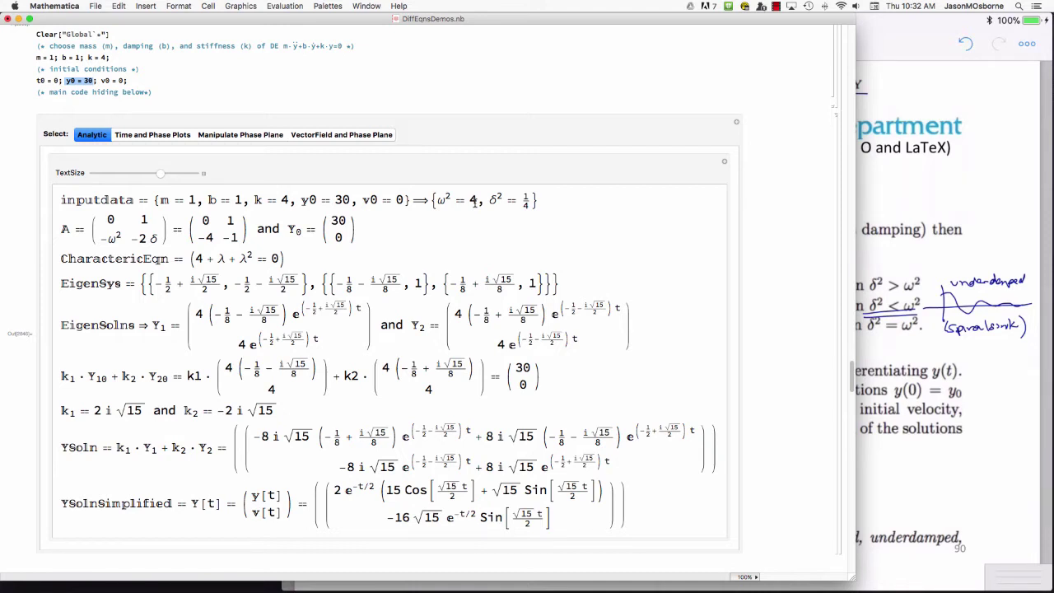
Handwrite the doubly underlined condition δ² < ω² and the check 1/4 < 4 in the summary notes' margin.
drag(979, 87, 980, 95)
drag(987, 90, 998, 91)
drag(929, 107, 1014, 107)
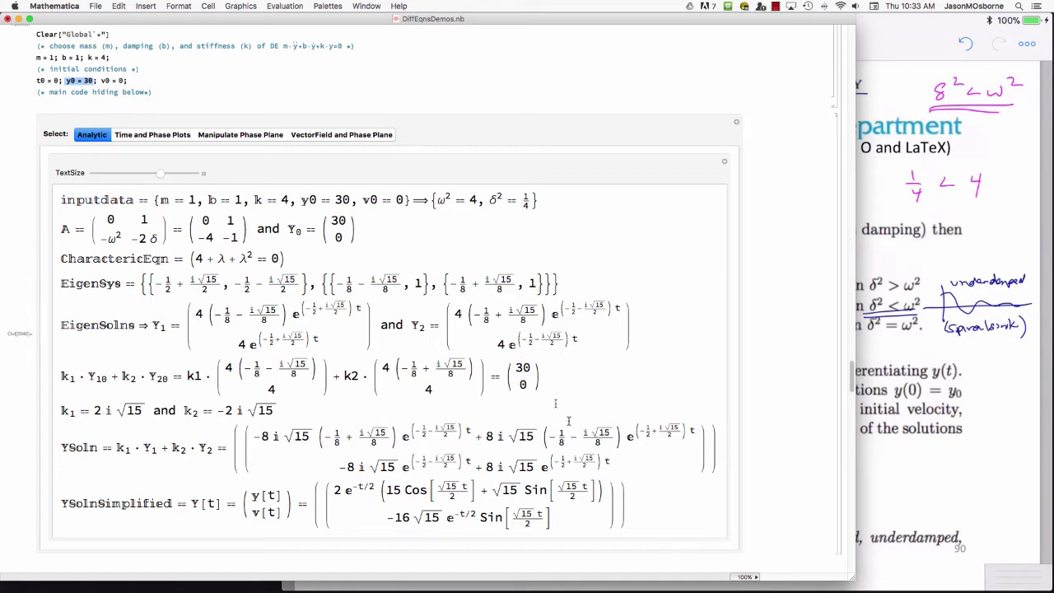
Examine the underdamped general solution in the mirrored summary notes, and return to the Mathematica notebook.
click(965, 394)
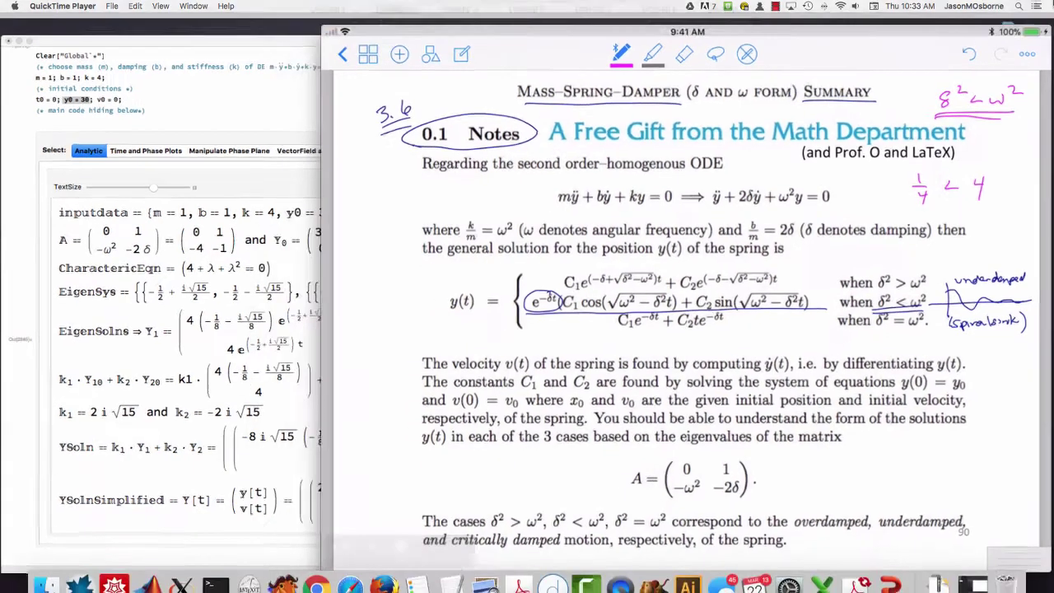
key(ctrl+Up)
click(239, 173)
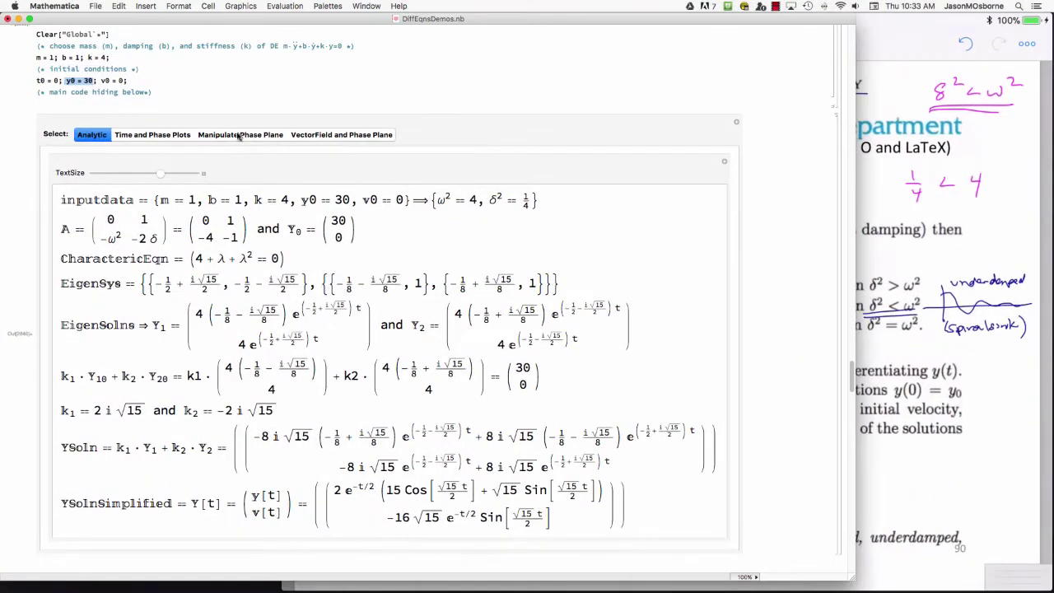
Show the time and phase plots with both images enlarged and the plot time extended to about 9.
click(154, 136)
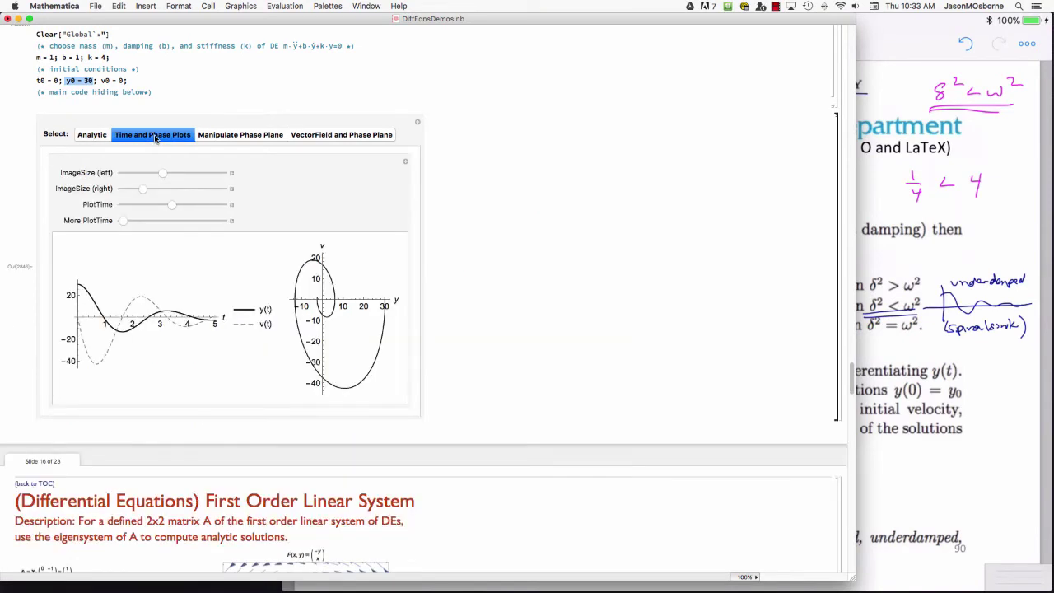
drag(162, 174, 194, 175)
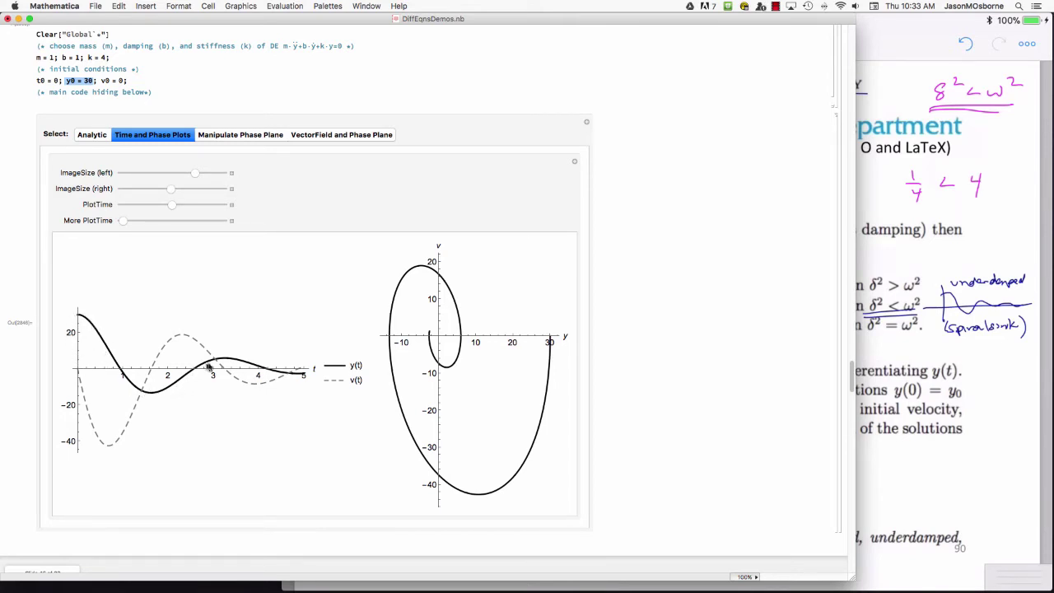
drag(175, 206, 224, 257)
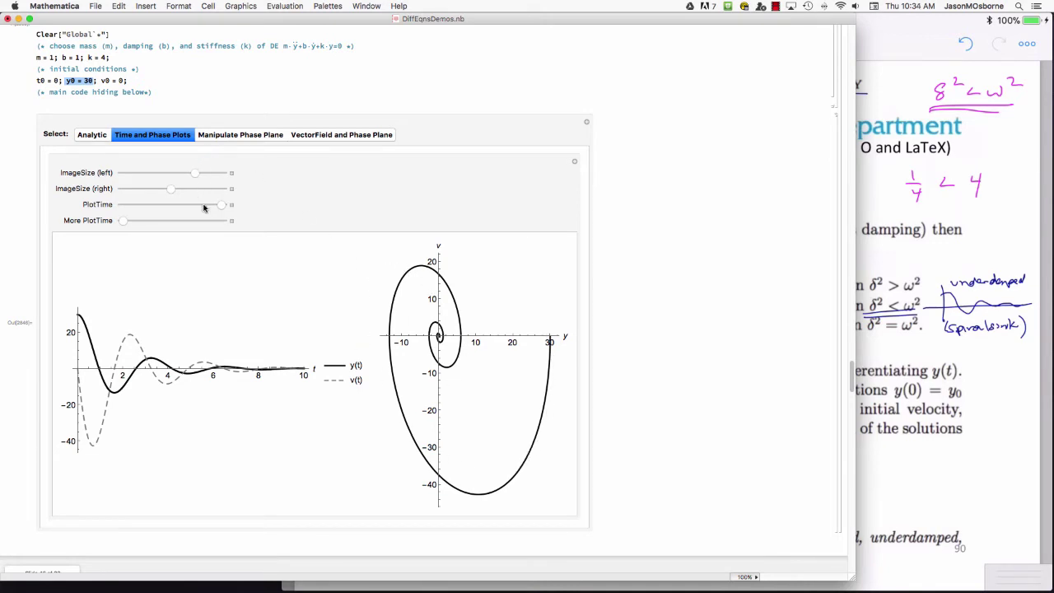
mouse_move(220, 210)
mouse_down()
mouse_move(169, 181)
mouse_move(212, 208)
mouse_up()
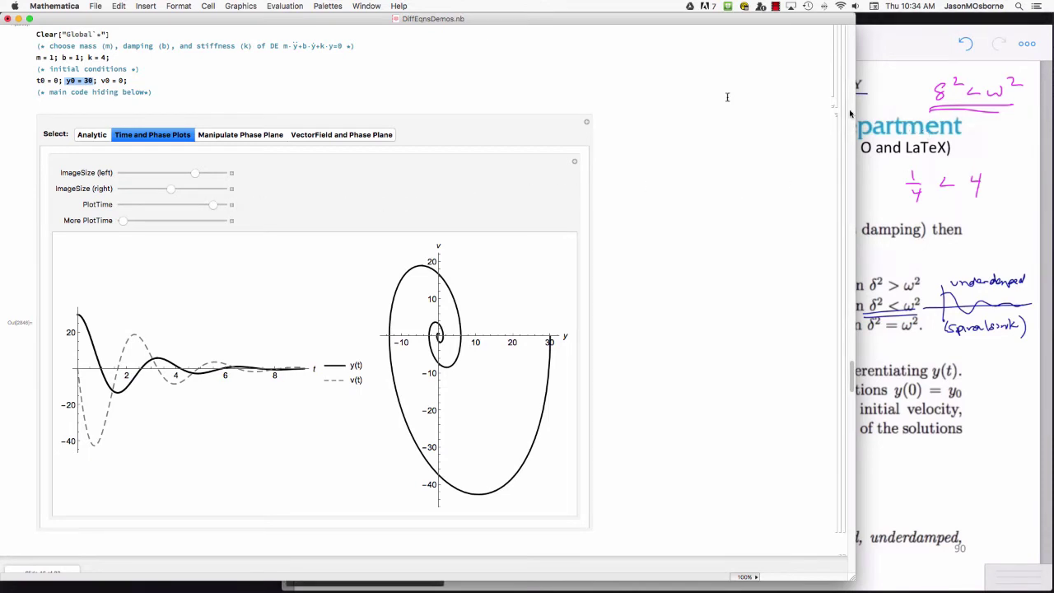
Set the damping coefficient b to 4 in the input cell and re-evaluate it.
click(79, 57)
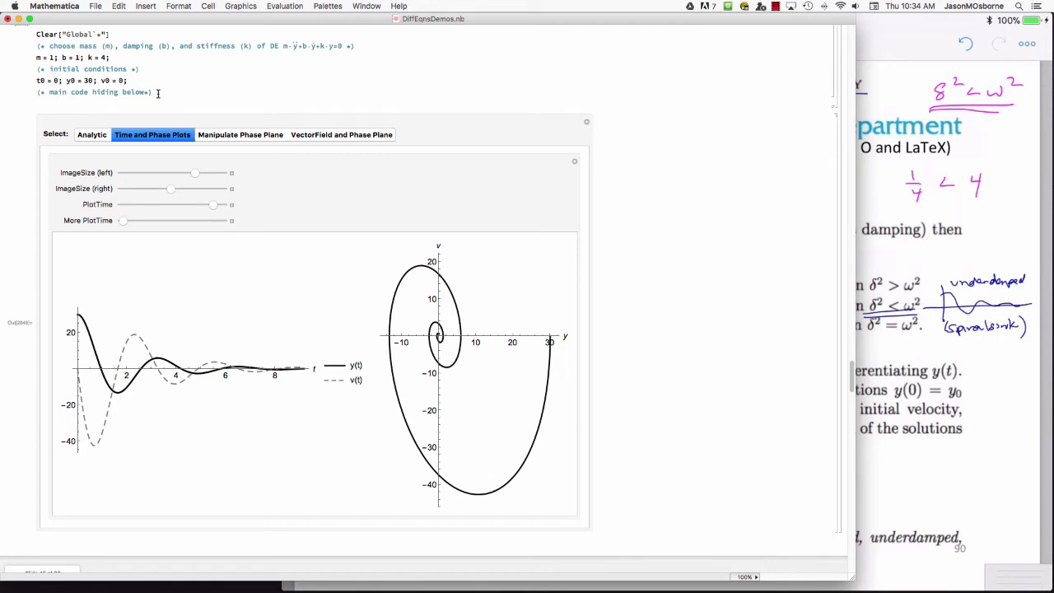
scroll(158, 94, up, 2)
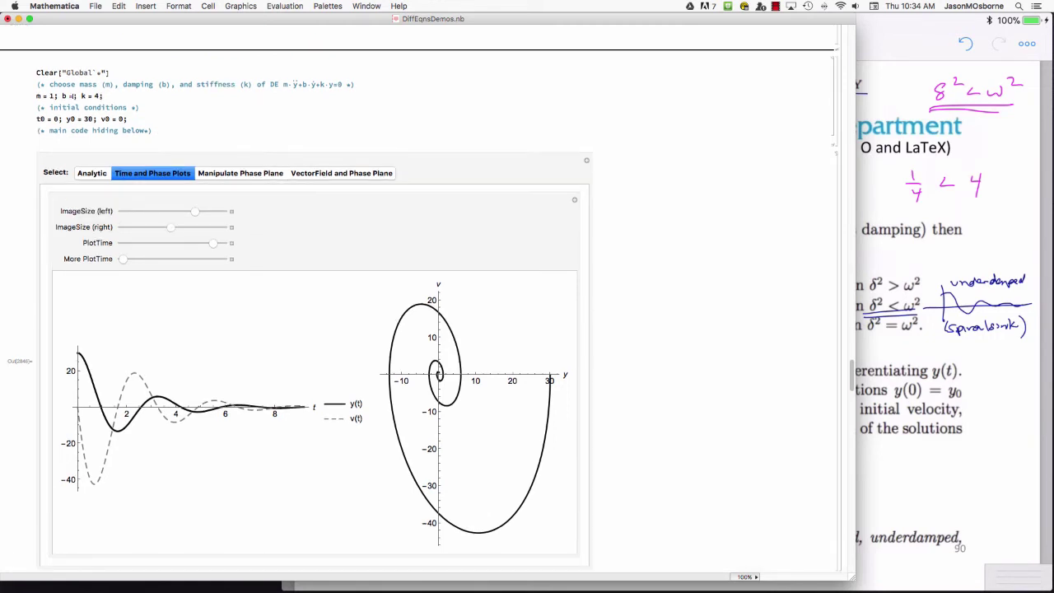
key(BackSpace)
text(4)
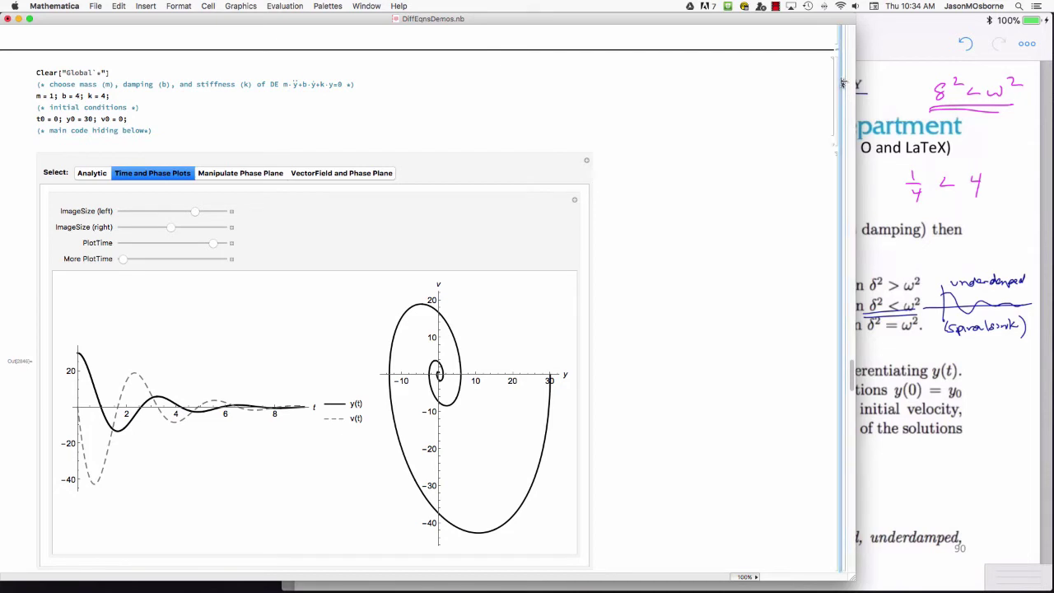
key(shift+Return)
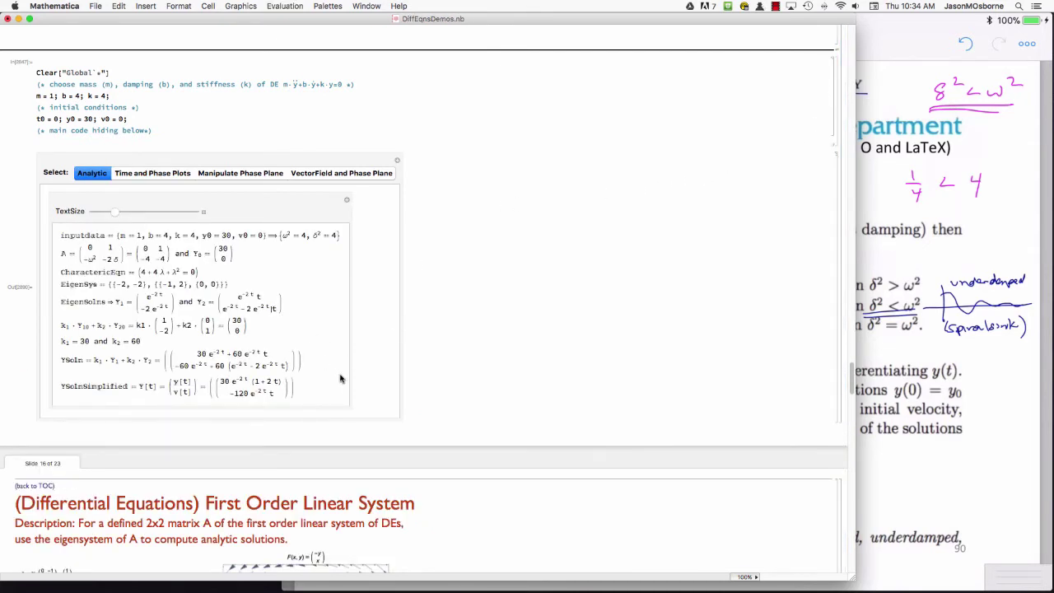
Enlarge the analytic output's text, highlight the ω² and δ² values and compare them with the cases in the QuickTime-mirrored notes.
drag(112, 216, 177, 226)
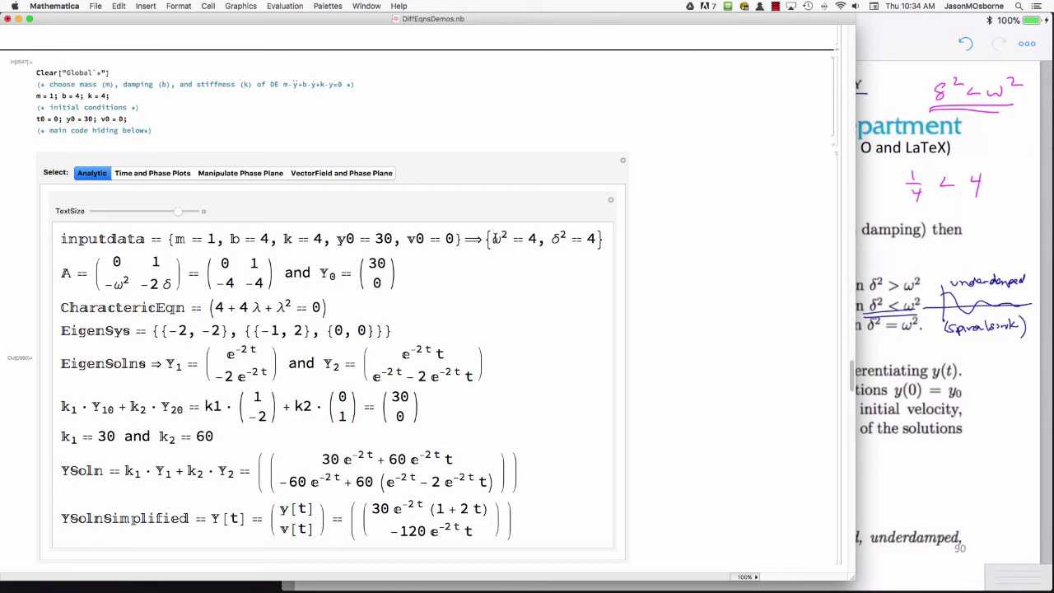
drag(497, 238, 598, 238)
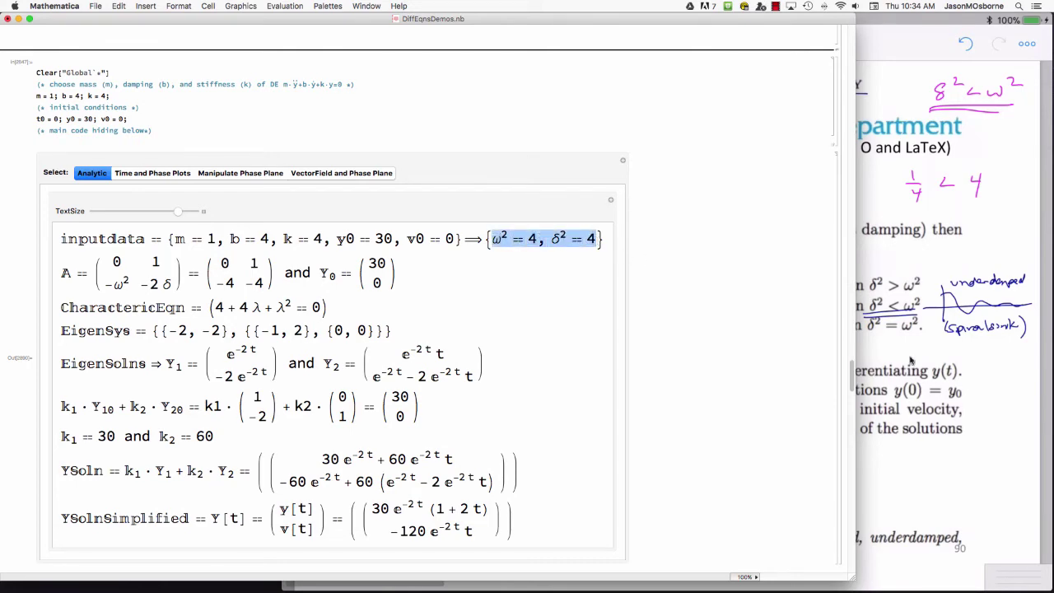
click(951, 362)
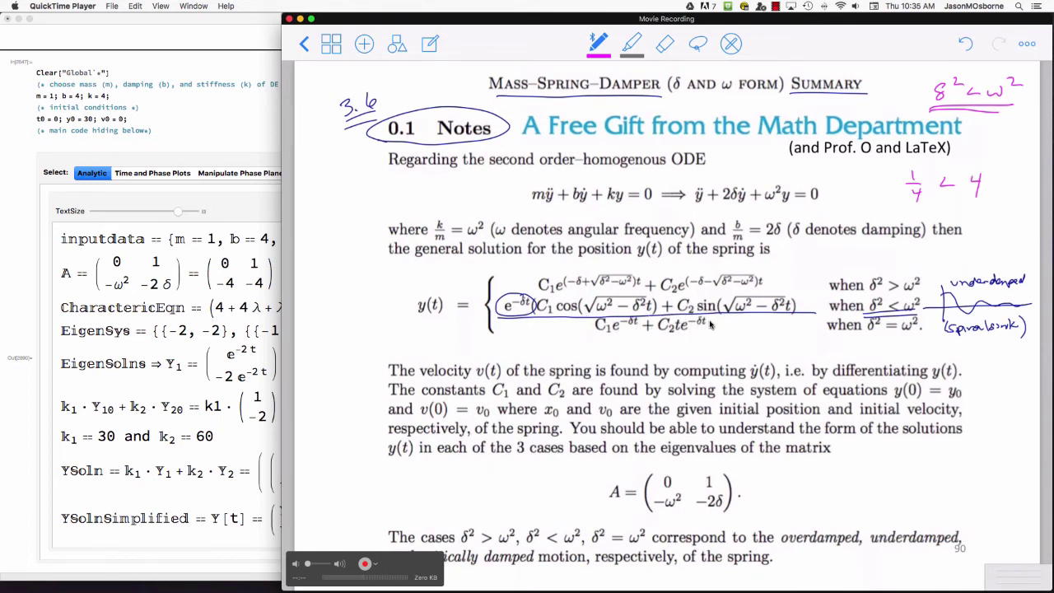
Return to the Mathematica notebook and show enlarged time and phase plots, with the plot time shortened to about 3.7.
click(239, 181)
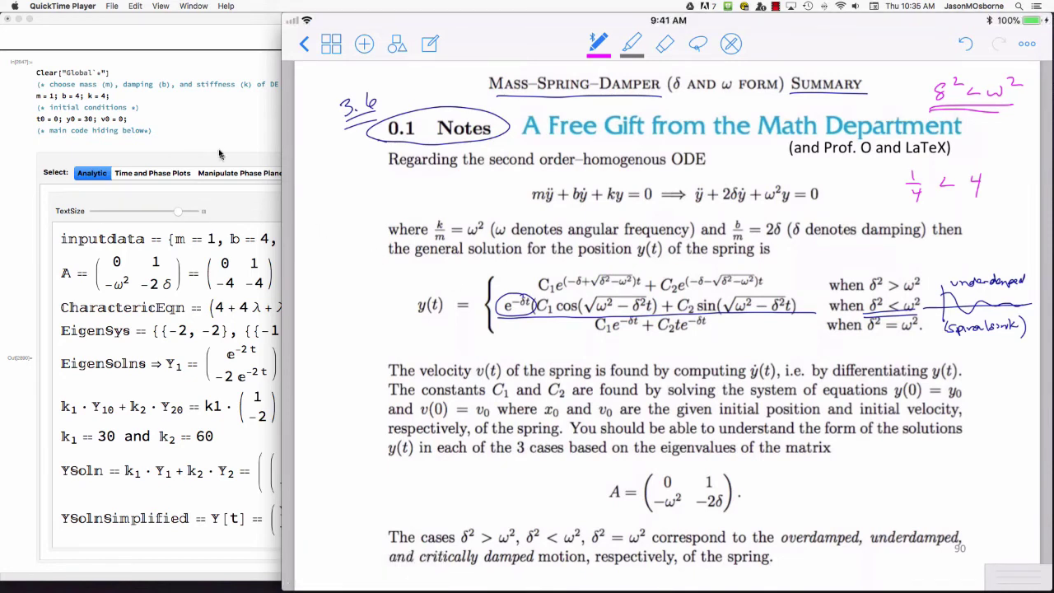
click(148, 174)
scroll(202, 234, down, 1)
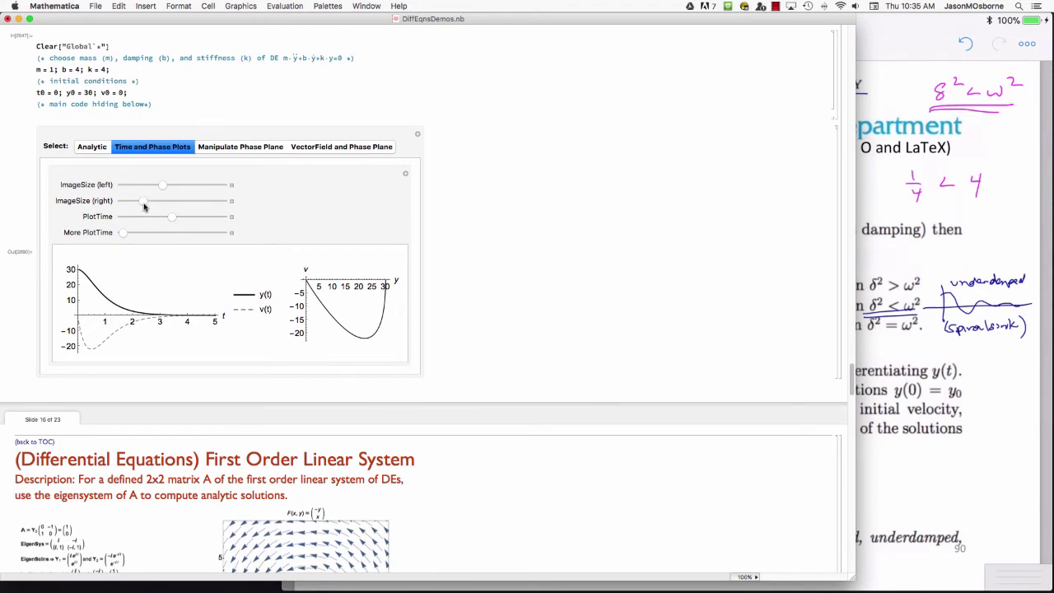
drag(163, 185, 176, 206)
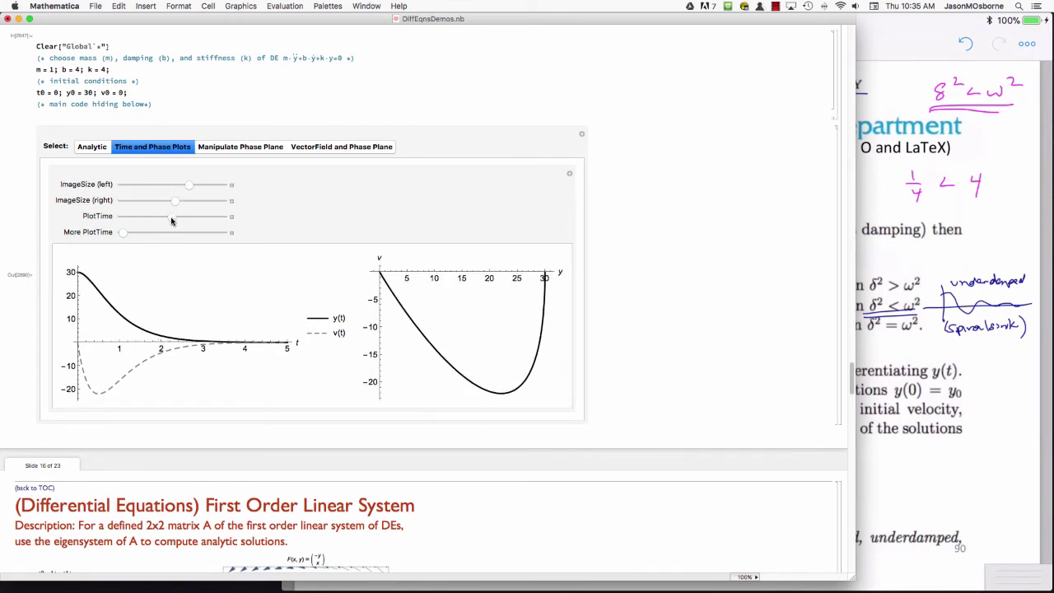
drag(172, 221, 138, 215)
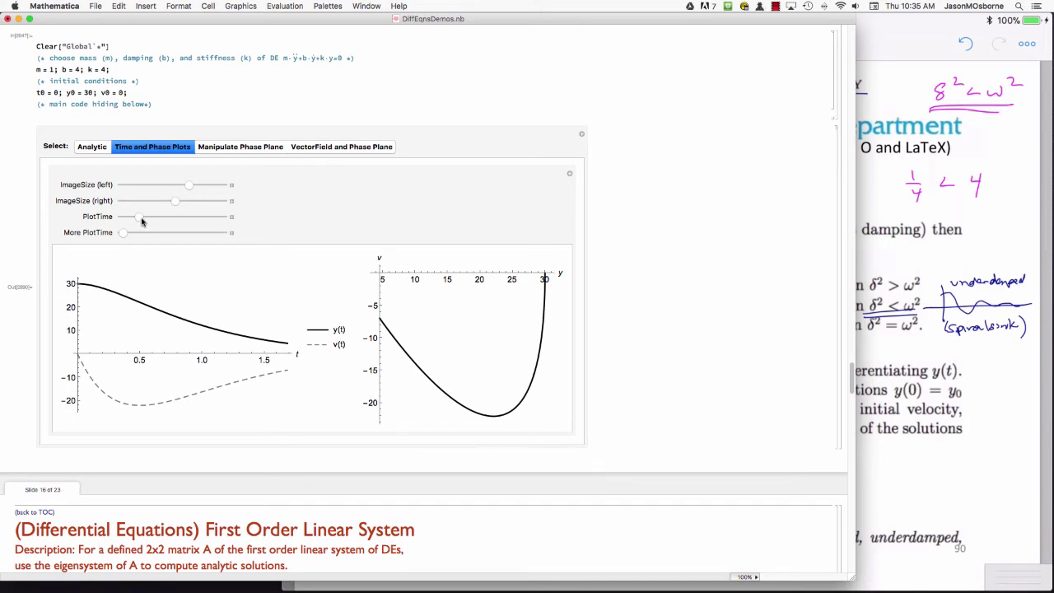
drag(141, 217, 160, 227)
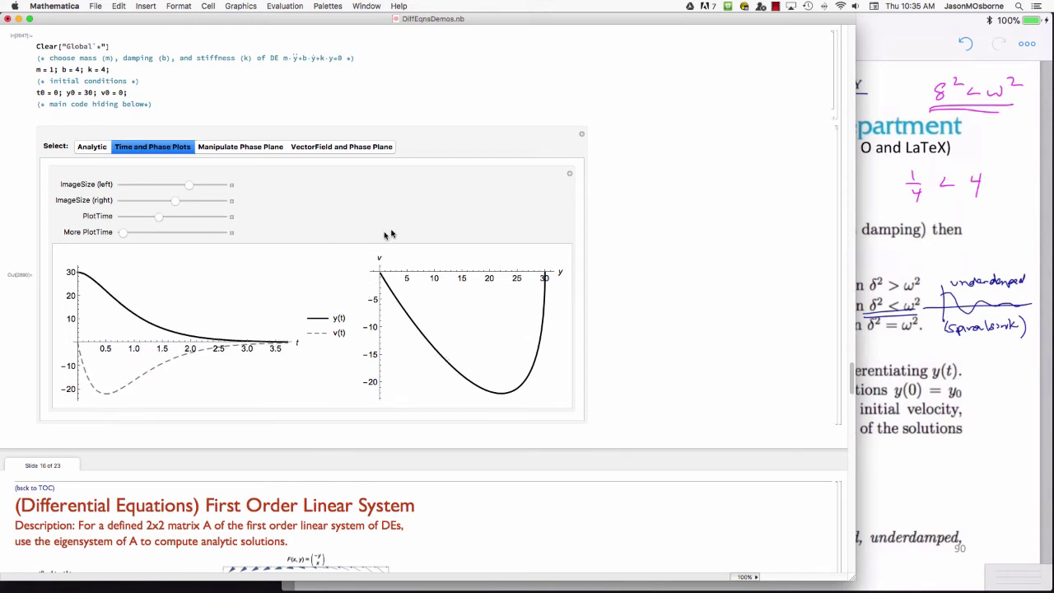
Reopen the analytic solution with enlarged text and highlight the ω² and δ² values and the simplified solution vector.
click(106, 147)
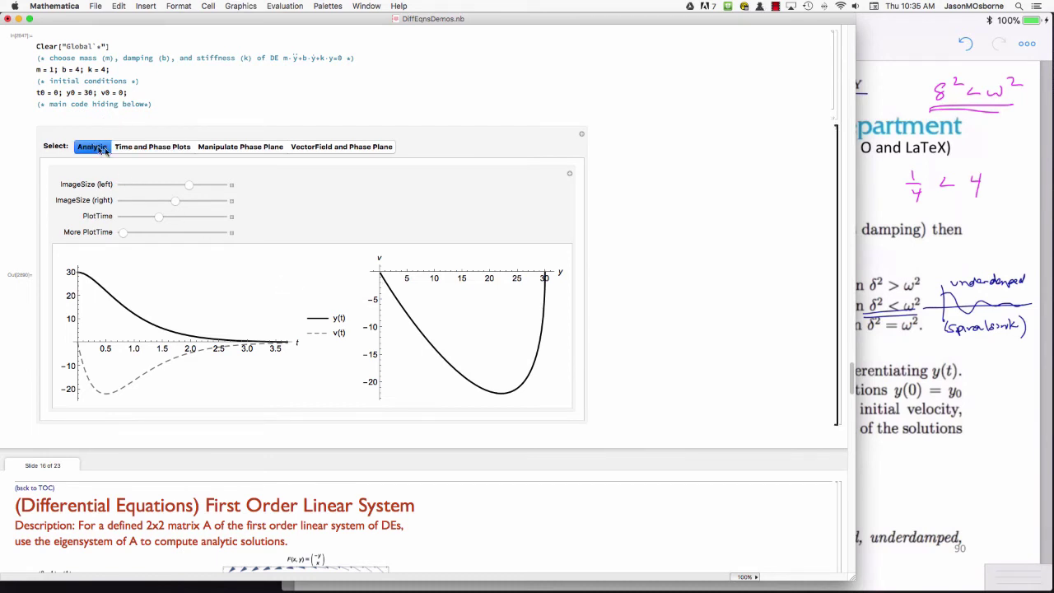
drag(121, 186, 164, 194)
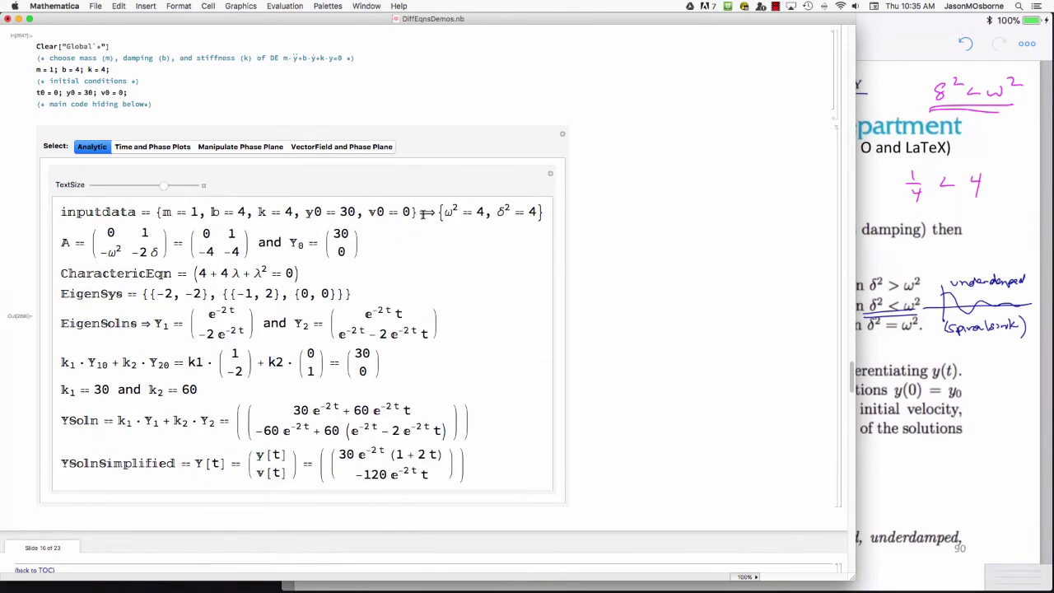
drag(447, 211, 541, 214)
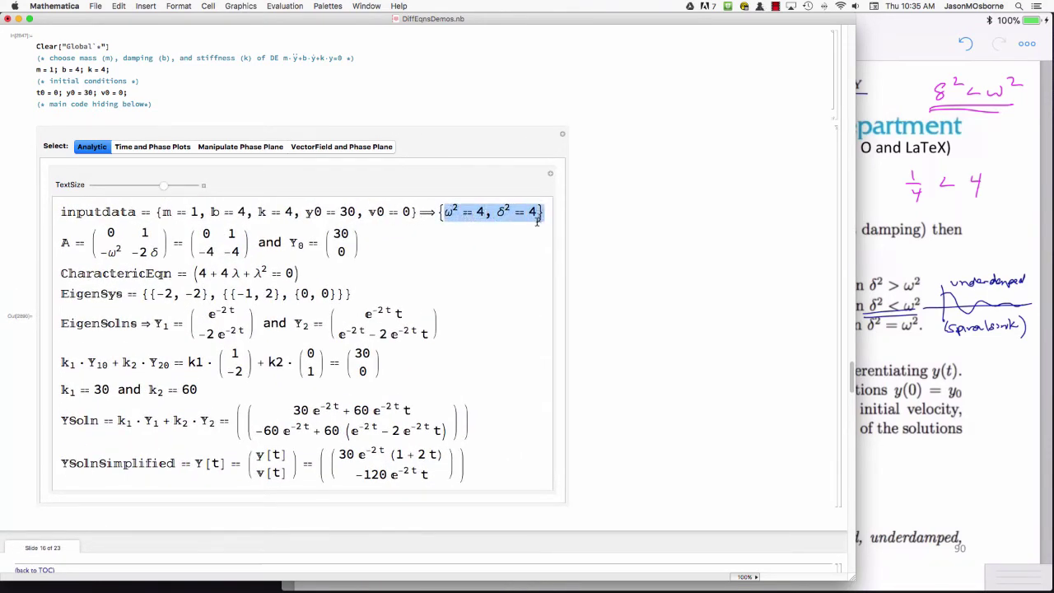
drag(336, 454, 369, 467)
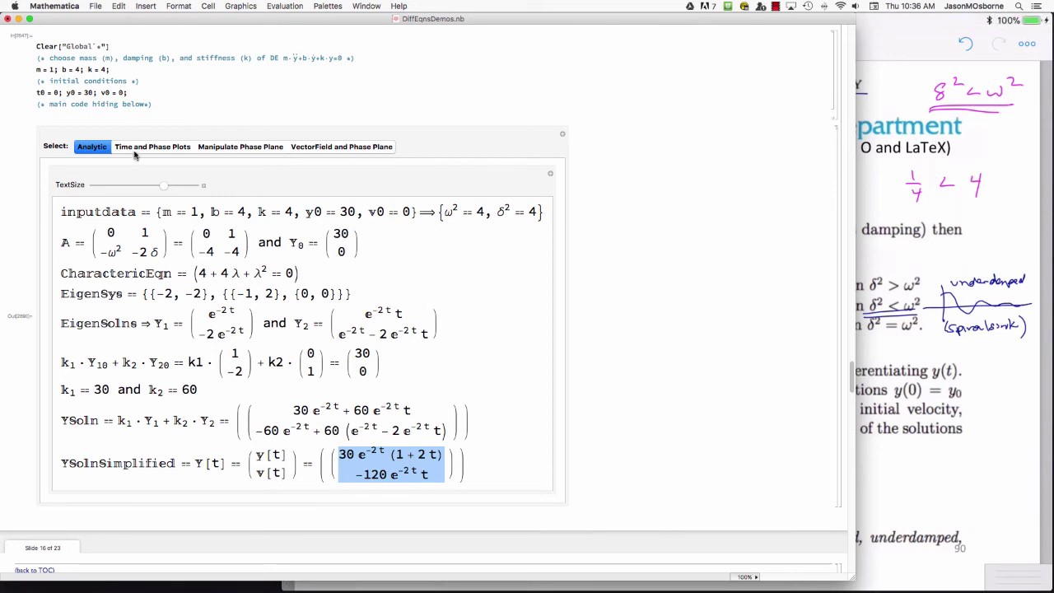
Change the damping coefficient b to 8 in the input cell and re-evaluate it.
click(141, 98)
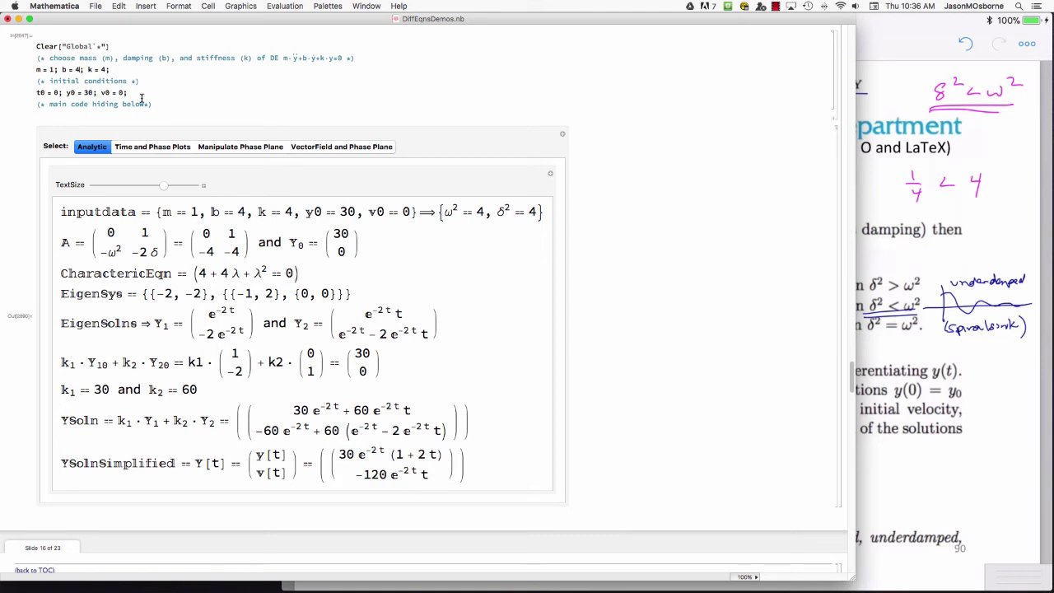
scroll(141, 98, up, 1)
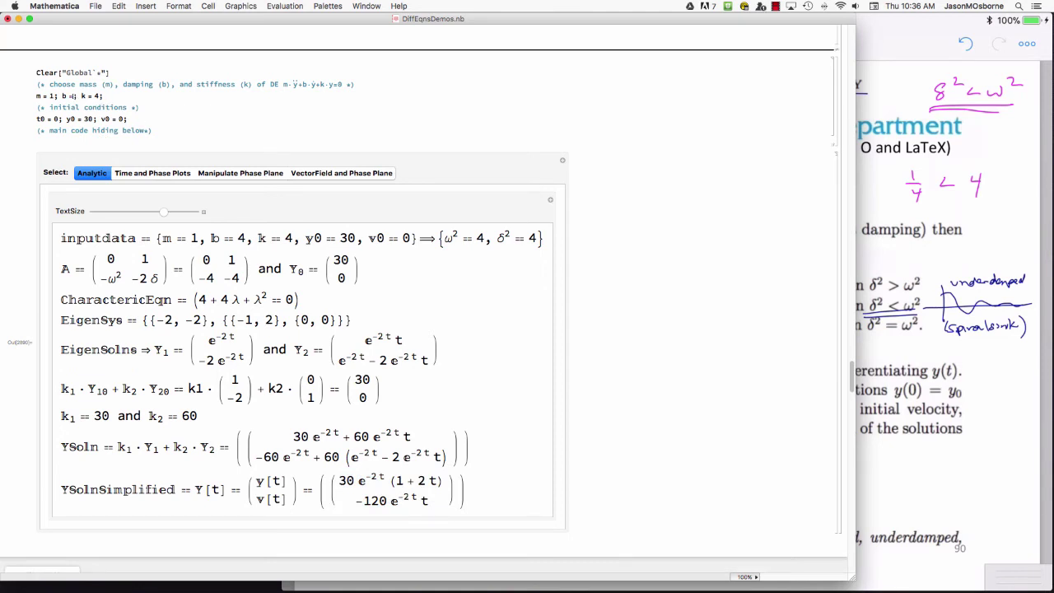
double_click(77, 95)
text(8)
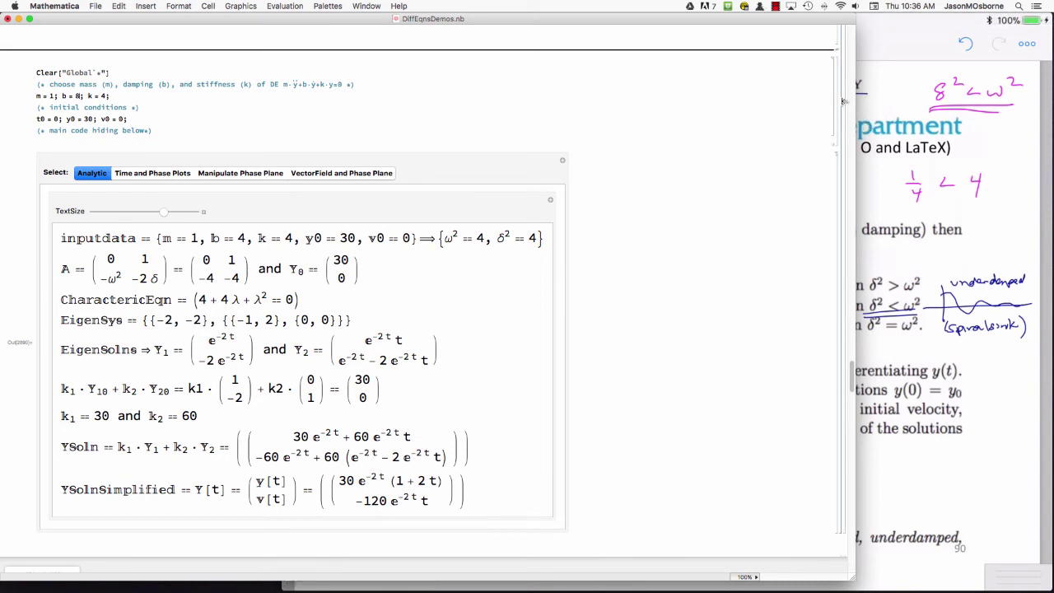
Enlarge the text of the new analytic solution for b = 8 and highlight its ω² and δ² values.
mouse_move(165, 211)
mouse_down()
mouse_move(114, 211)
mouse_move(159, 224)
mouse_up()
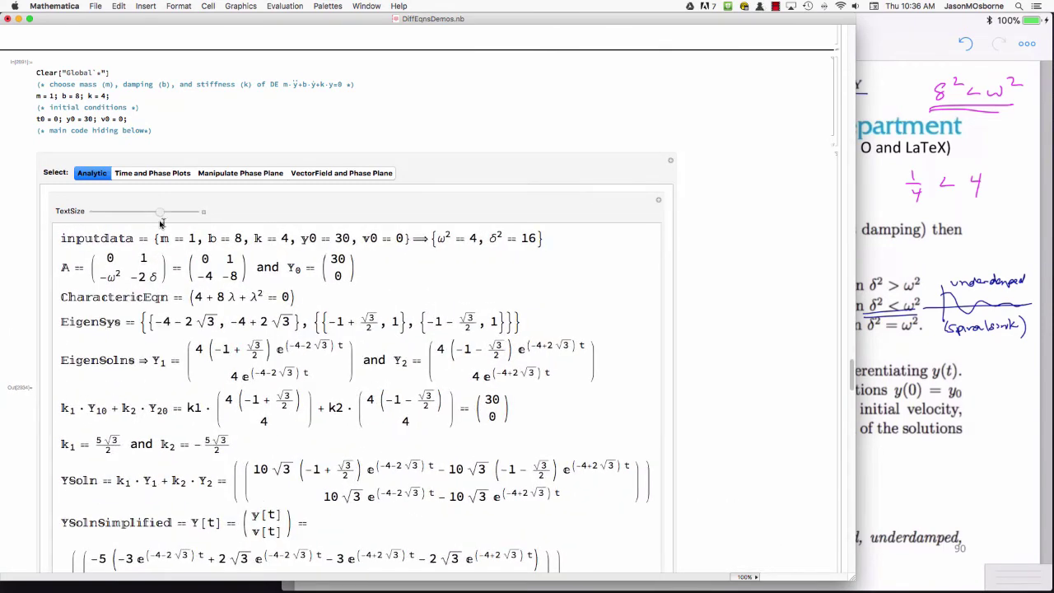
scroll(552, 293, down, 2)
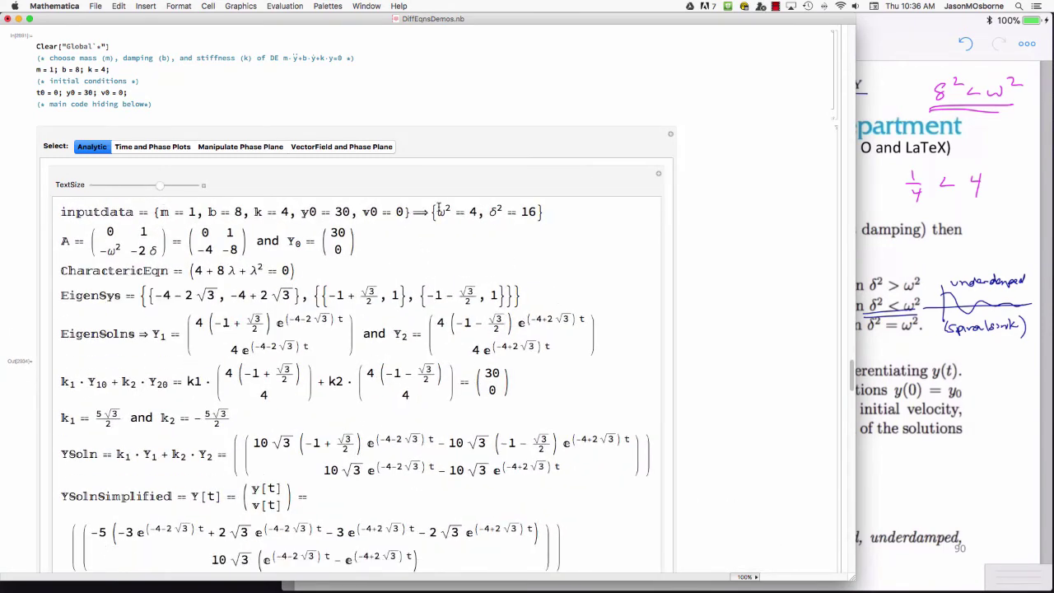
drag(439, 207, 533, 212)
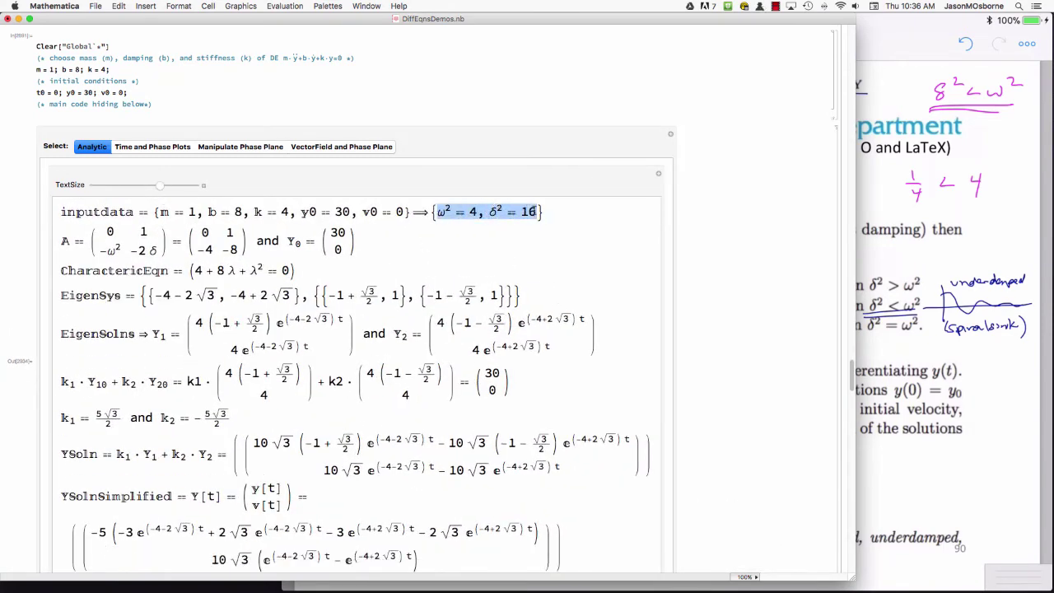
Review the δ² > ω² case in the QuickTime notes and return to Mathematica to highlight the simplified y(t) expression and the k₁ and k₂ values.
click(918, 273)
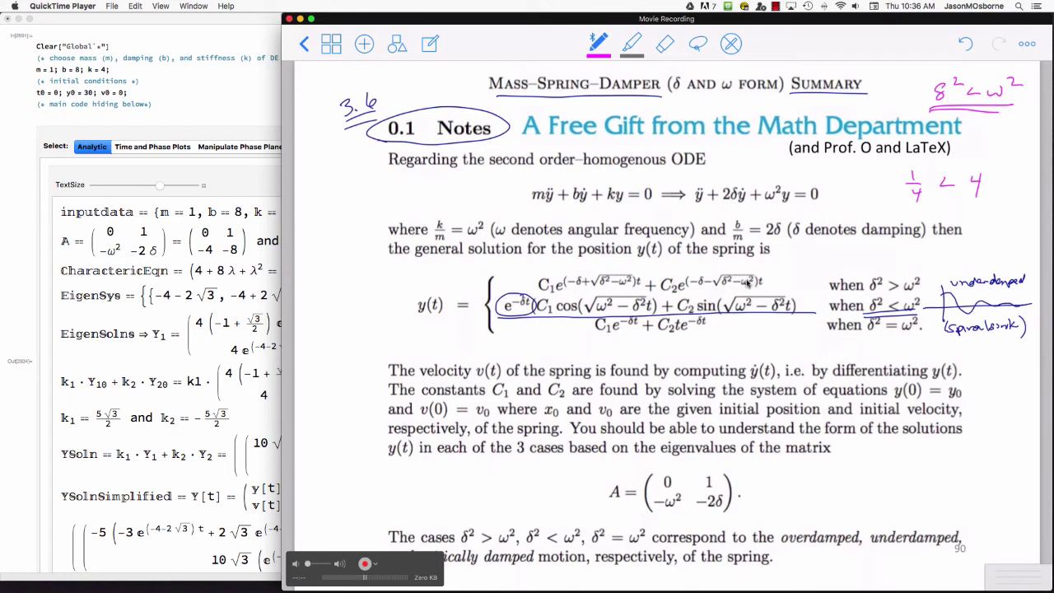
click(262, 239)
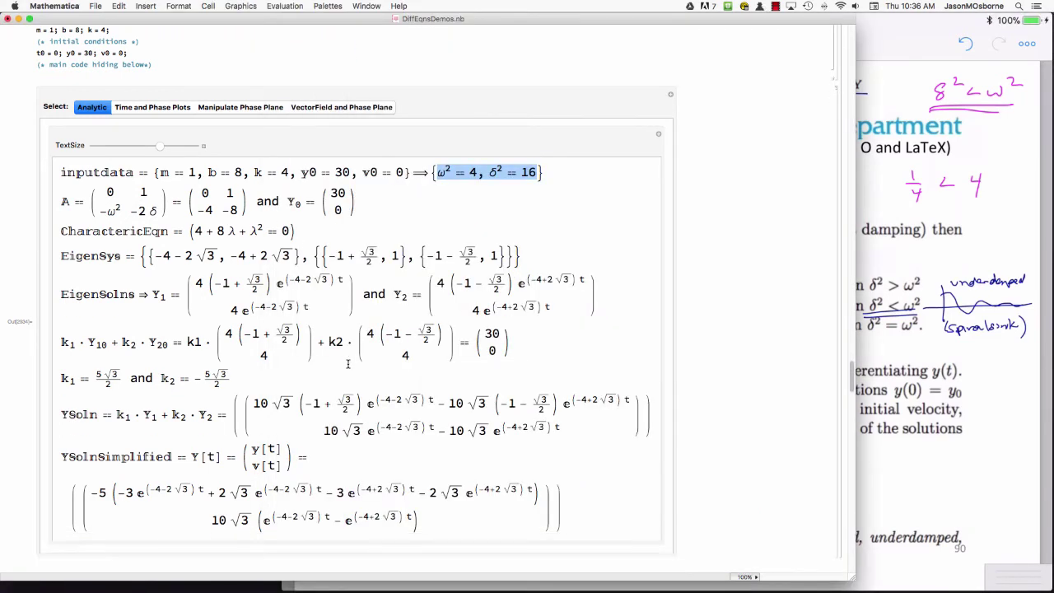
scroll(348, 363, down, 2)
scroll(348, 363, down, 1)
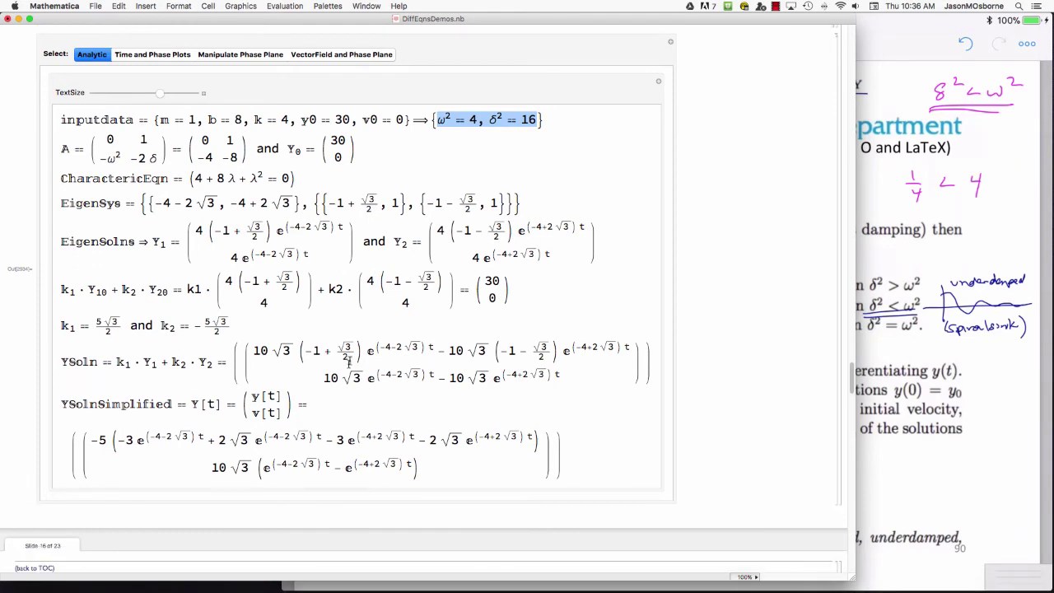
drag(98, 439, 510, 434)
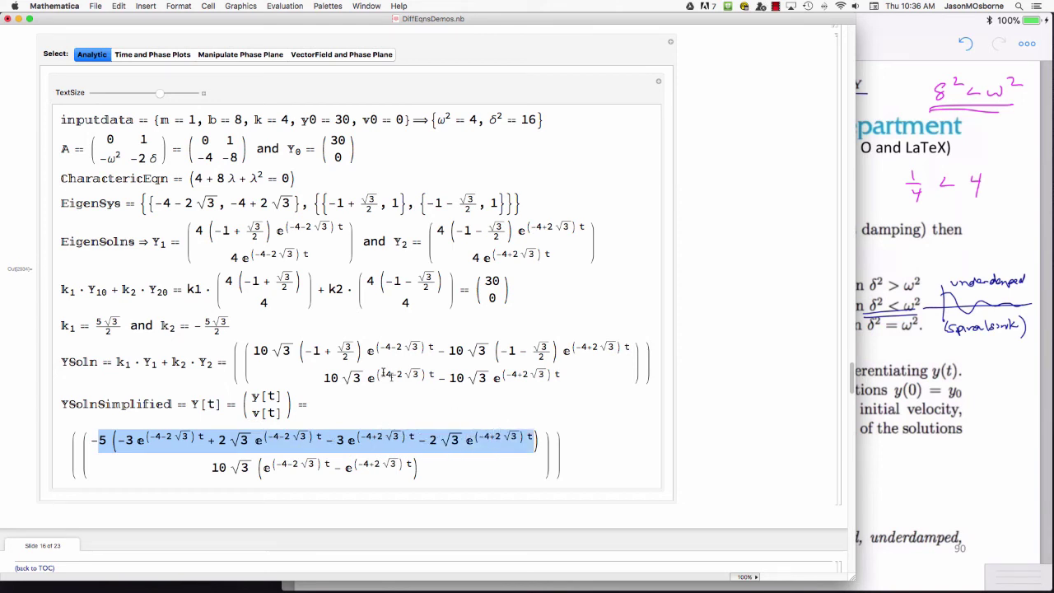
drag(95, 322, 156, 324)
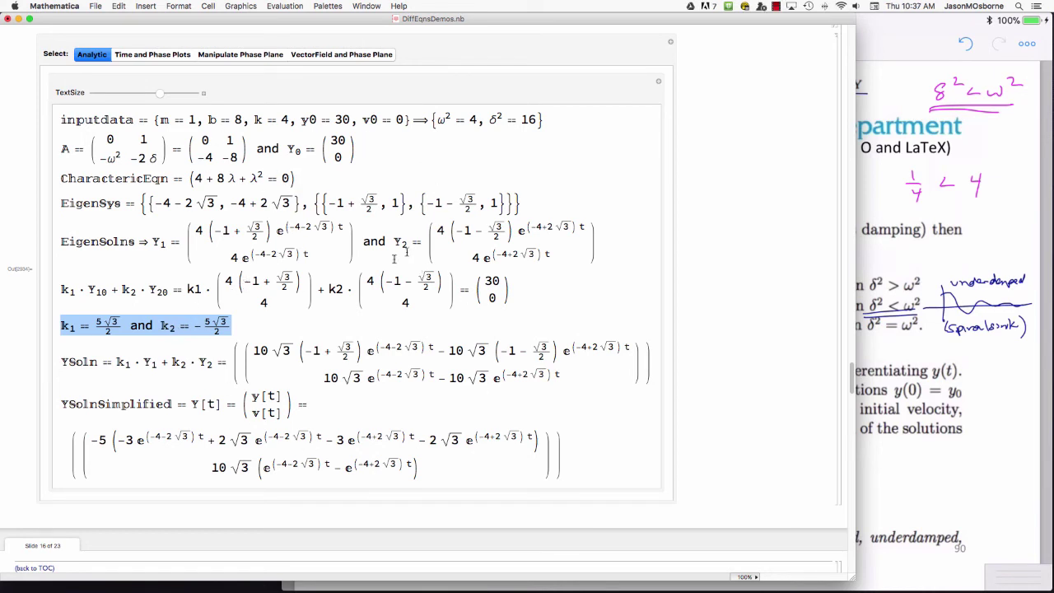
Show enlarged time and phase plots for b = 8, trying a plot time of about 1.1 before extending it to about 10.
scroll(366, 272, up, 3)
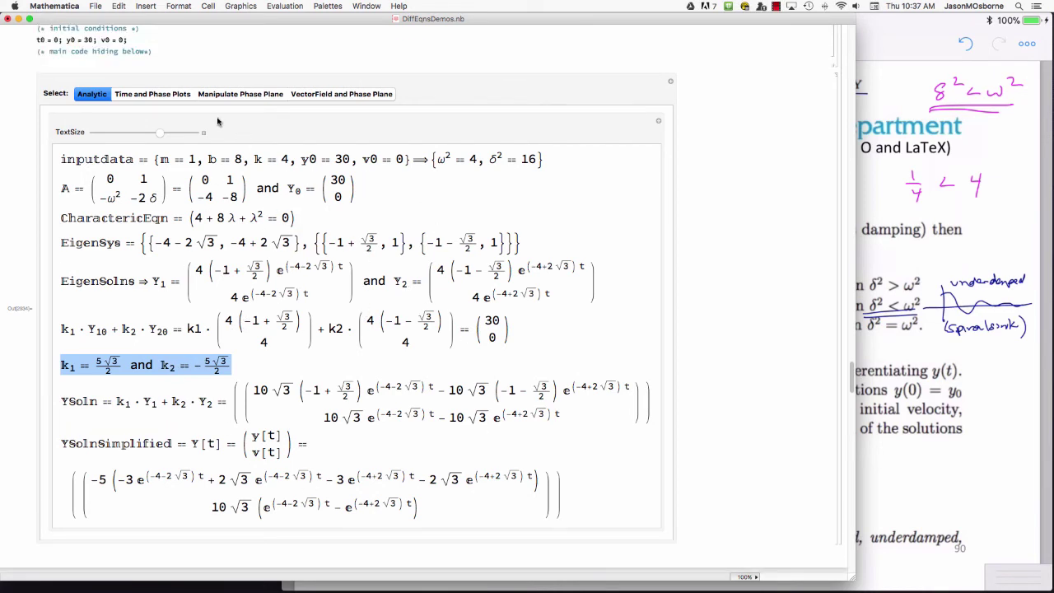
click(167, 97)
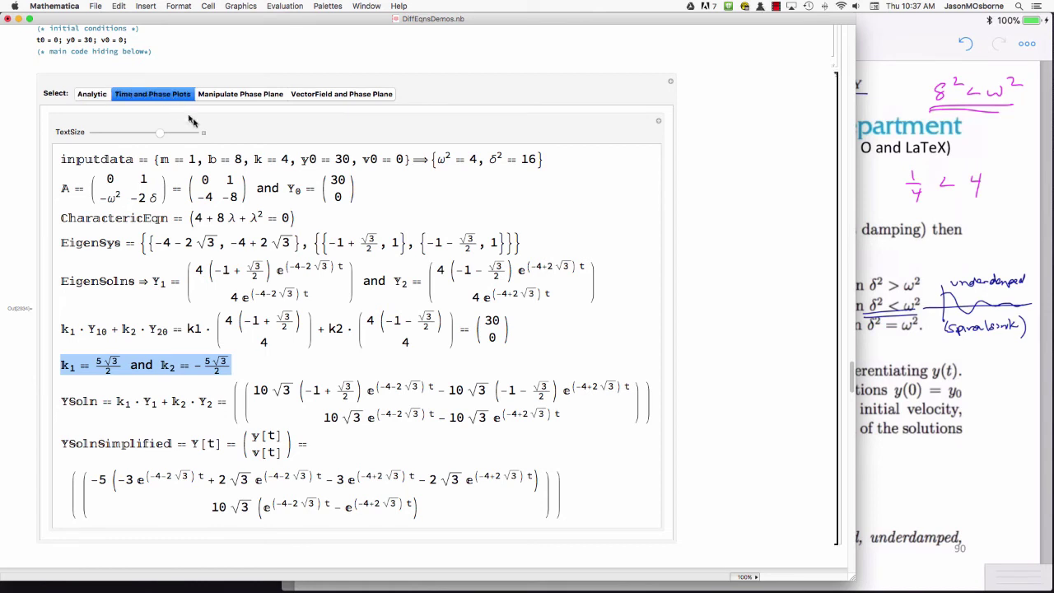
scroll(239, 173, up, 3)
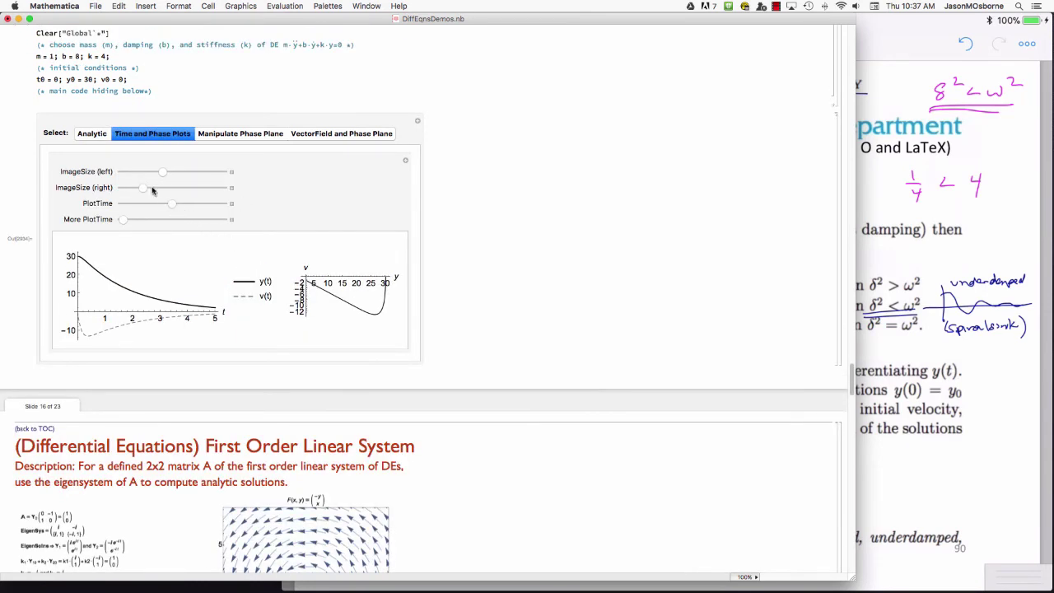
drag(163, 171, 204, 177)
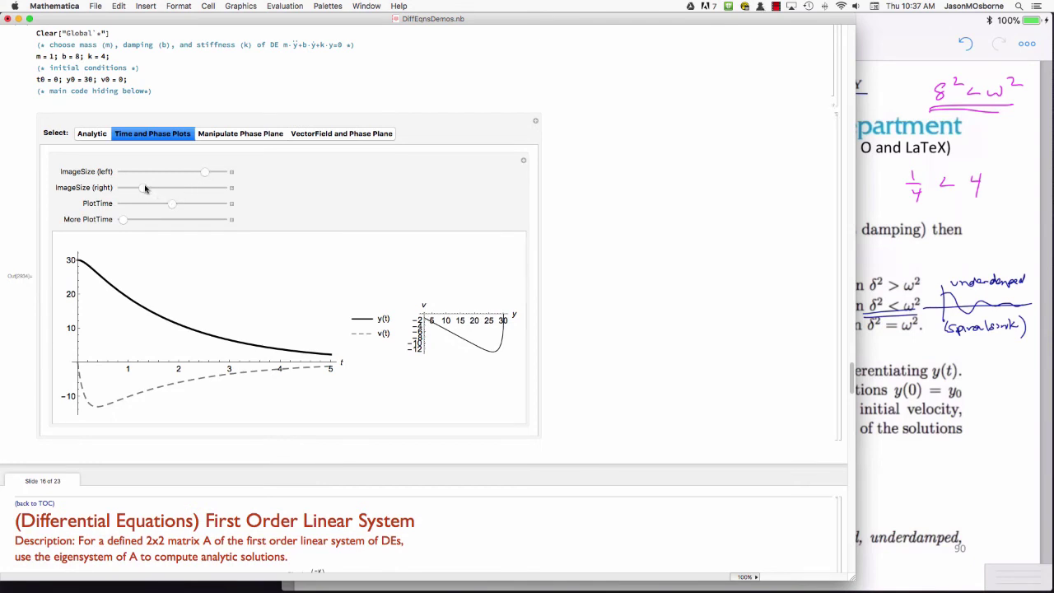
drag(148, 189, 187, 195)
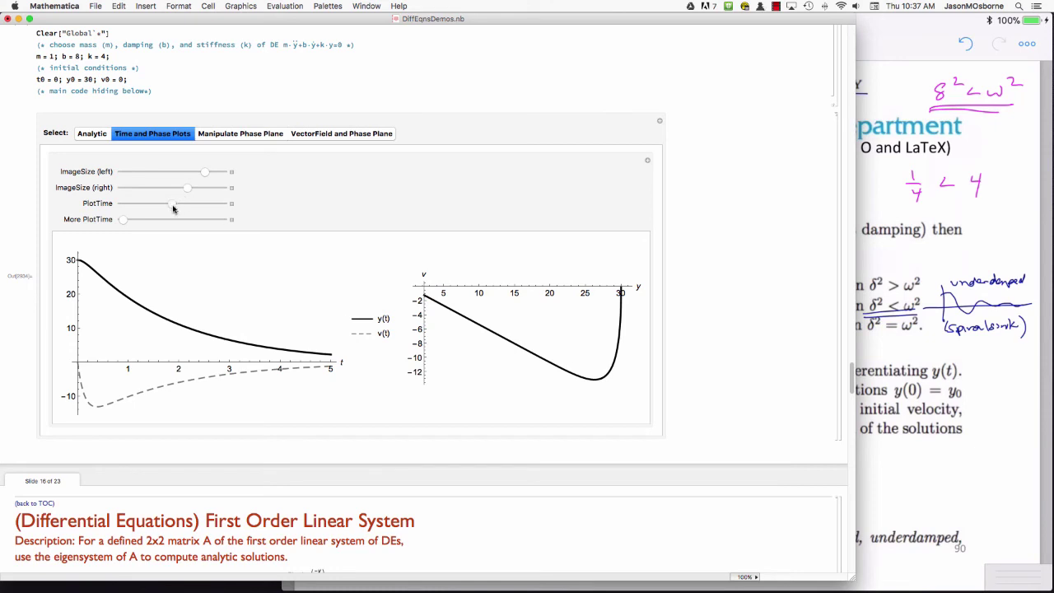
drag(173, 210, 133, 202)
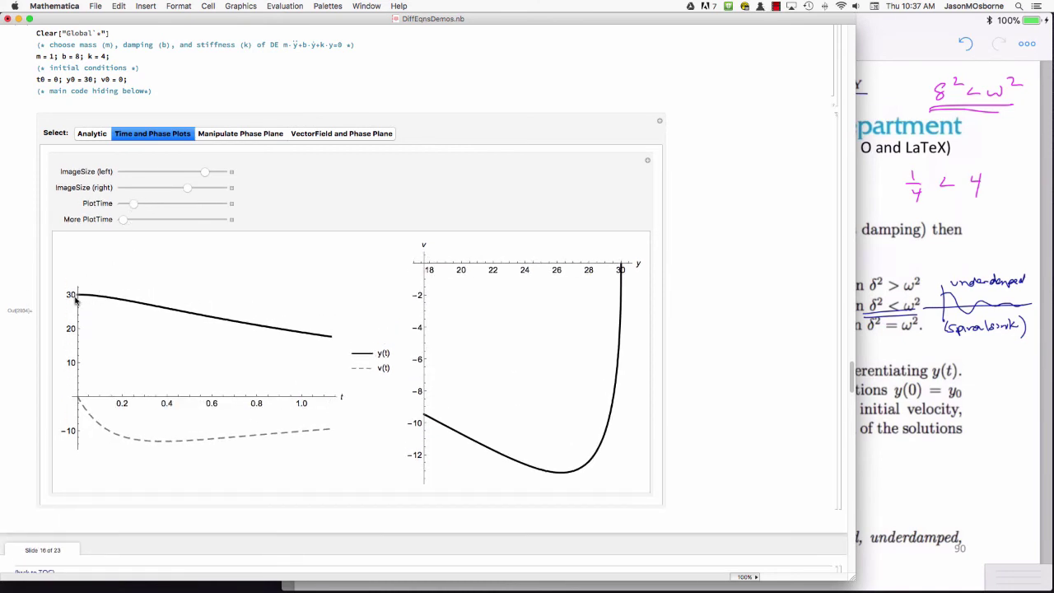
drag(133, 206, 236, 285)
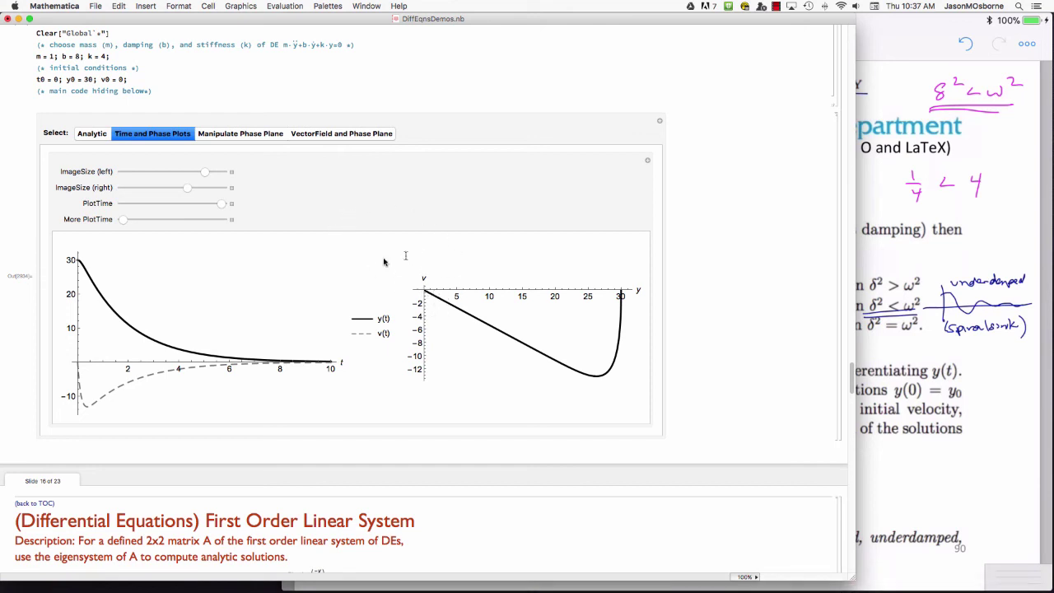
Recheck the δ² > ω² case in the notes and reopen the notebook's analytic solution with enlarged text, highlighting the simplified solution vector.
click(888, 336)
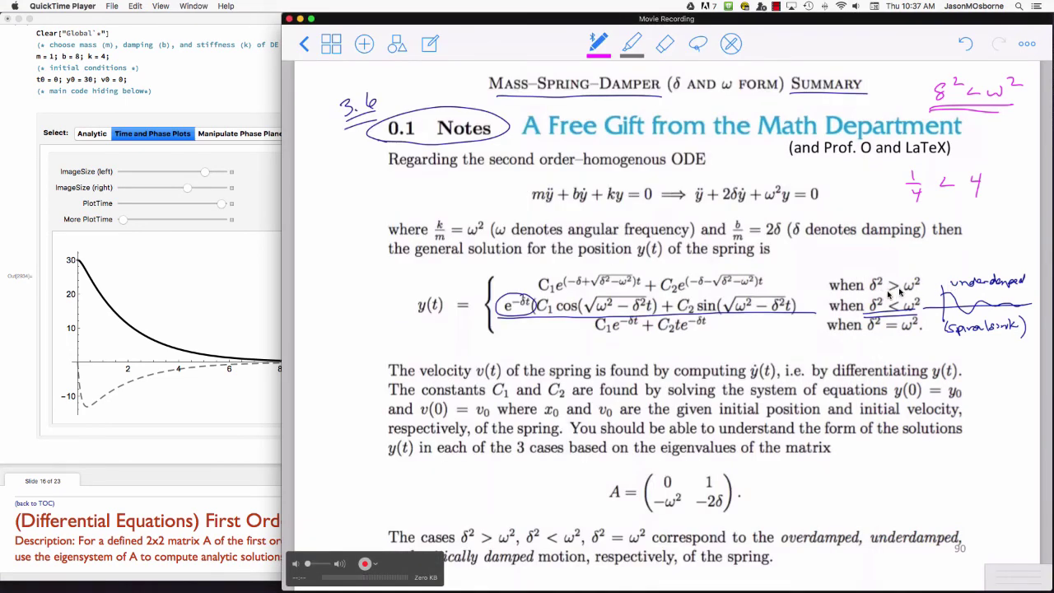
click(198, 234)
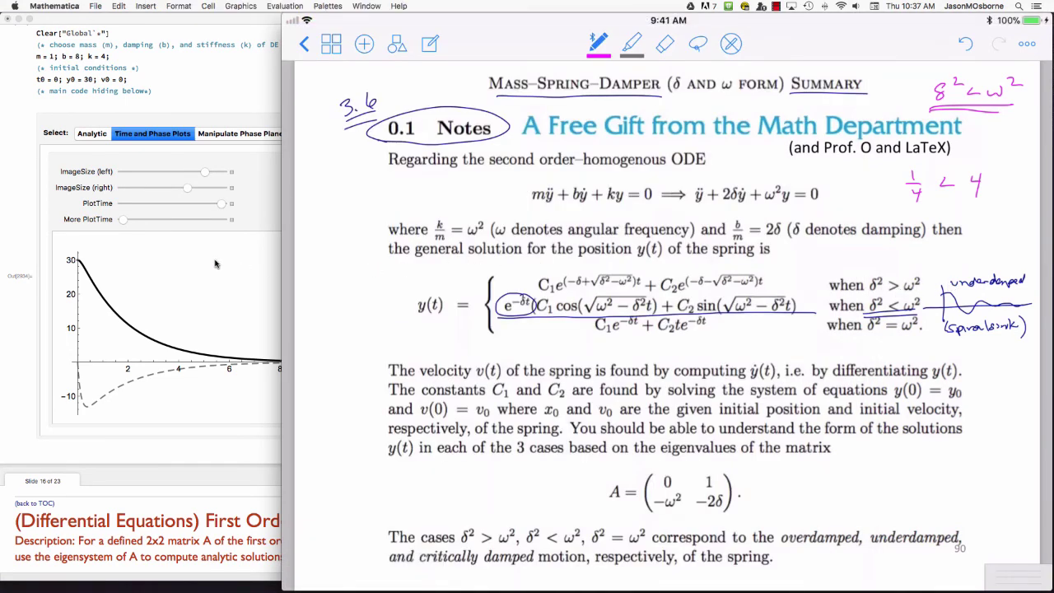
click(102, 139)
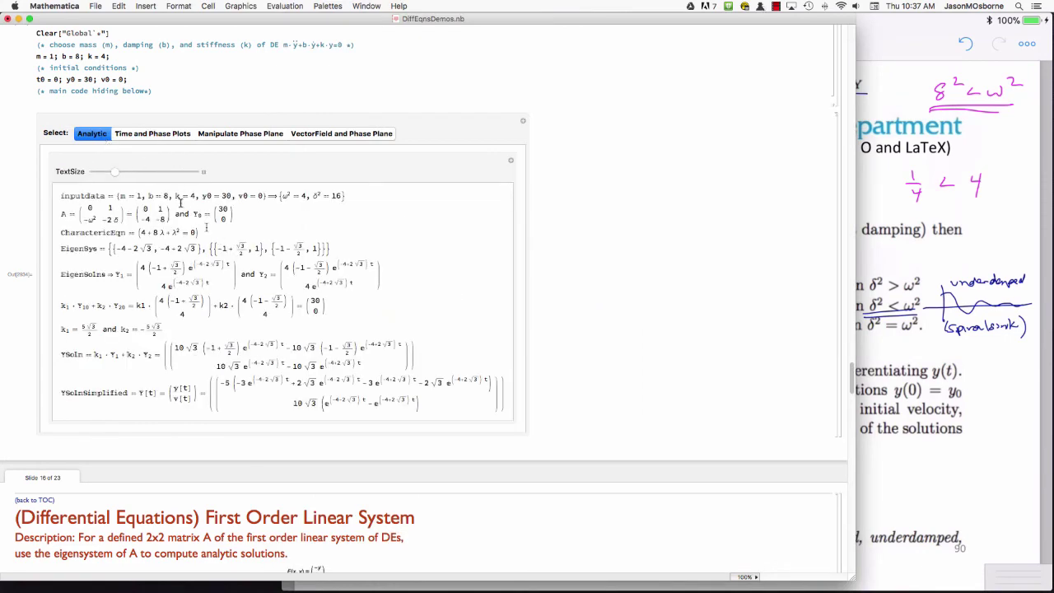
mouse_move(136, 176)
mouse_down()
mouse_move(121, 175)
mouse_move(149, 175)
mouse_move(150, 185)
mouse_up()
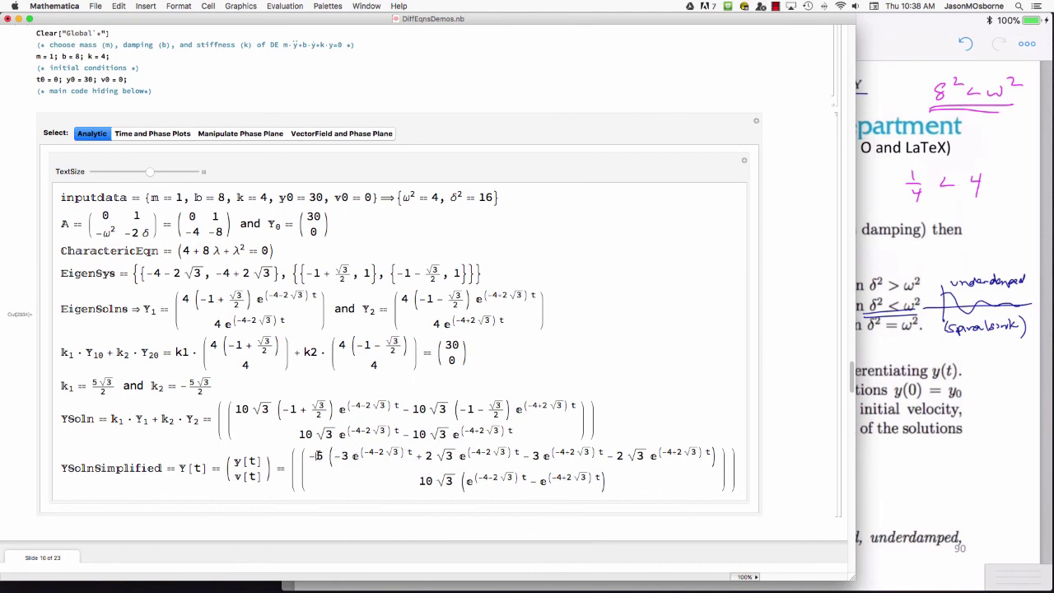
drag(318, 455, 543, 482)
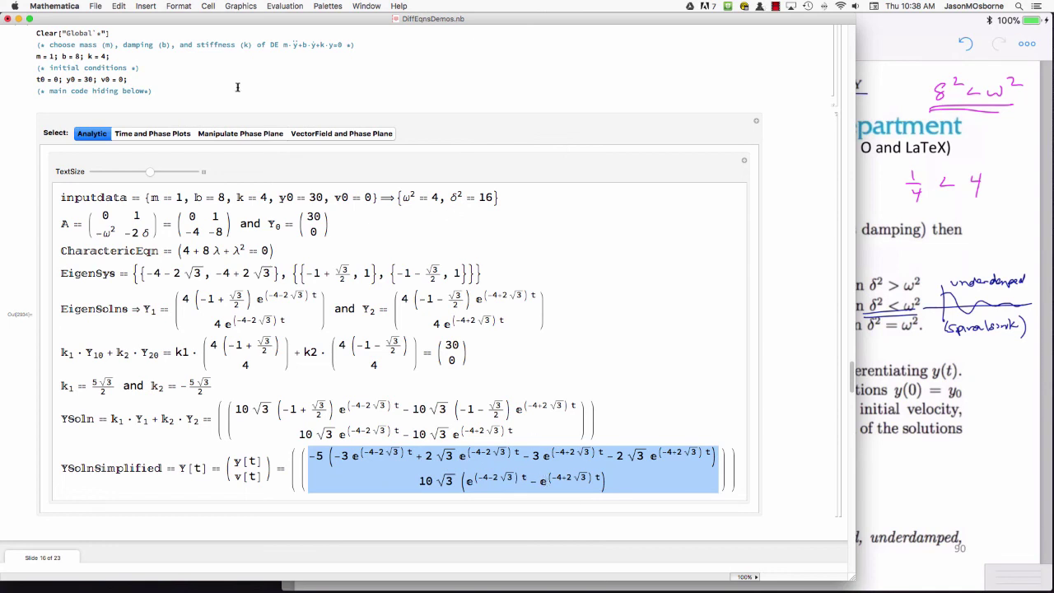
Display the time and phase plots for b = 8 again and bring the QuickTime summary notes to the front.
click(168, 137)
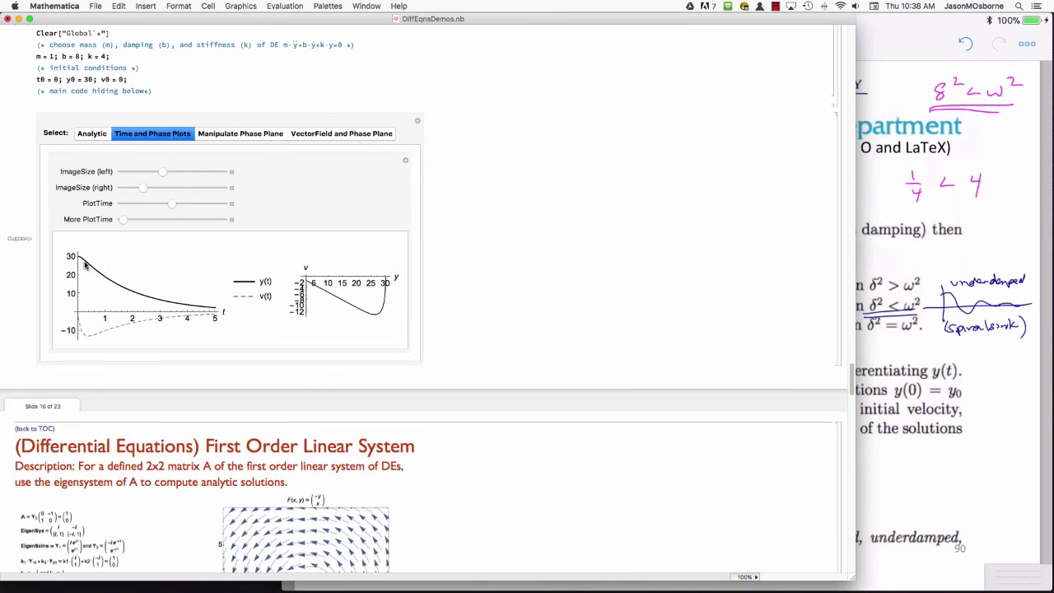
click(895, 214)
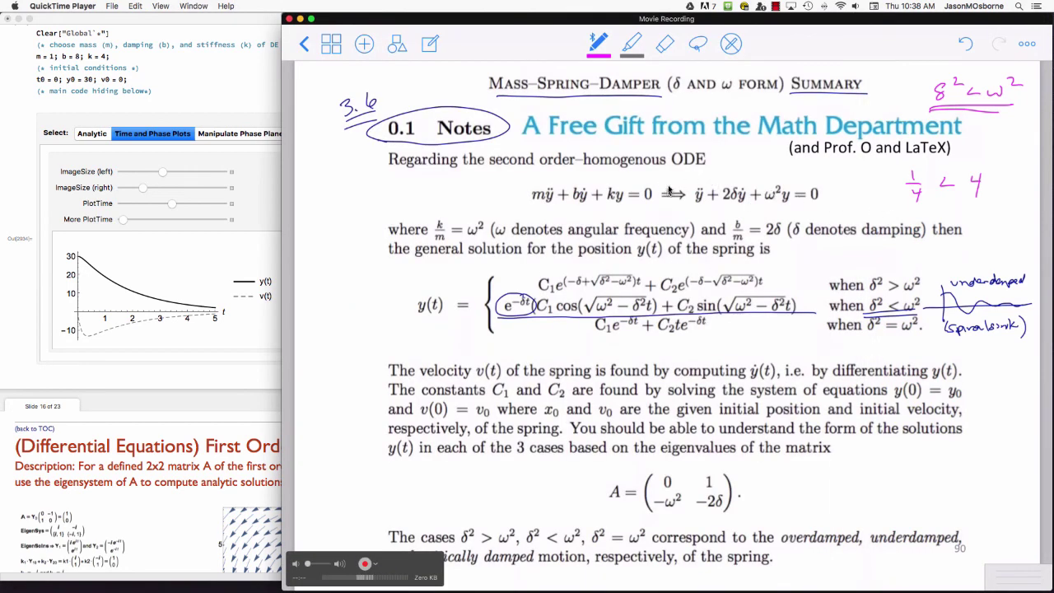